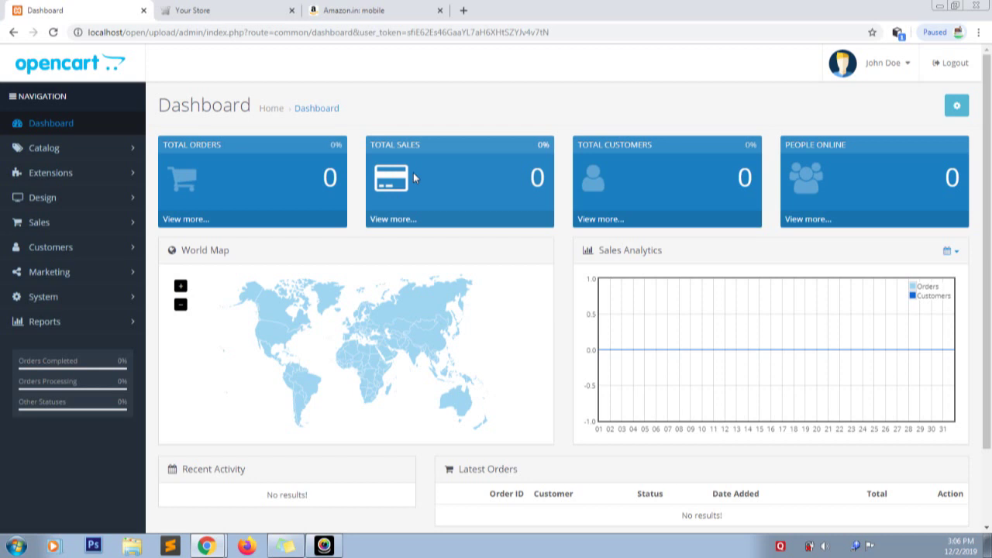
Step: Examine the Battery Capacity, Internal Memory and RAM filters on the Amazon mobile search results, and filter by 4 GB internal memory
click(337, 13)
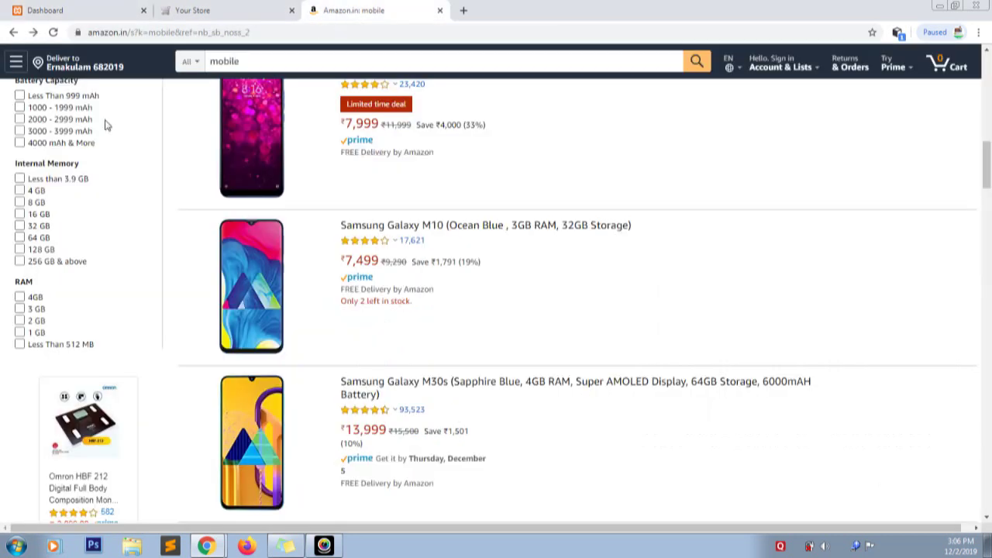
click(29, 264)
scroll(113, 218, up, 1)
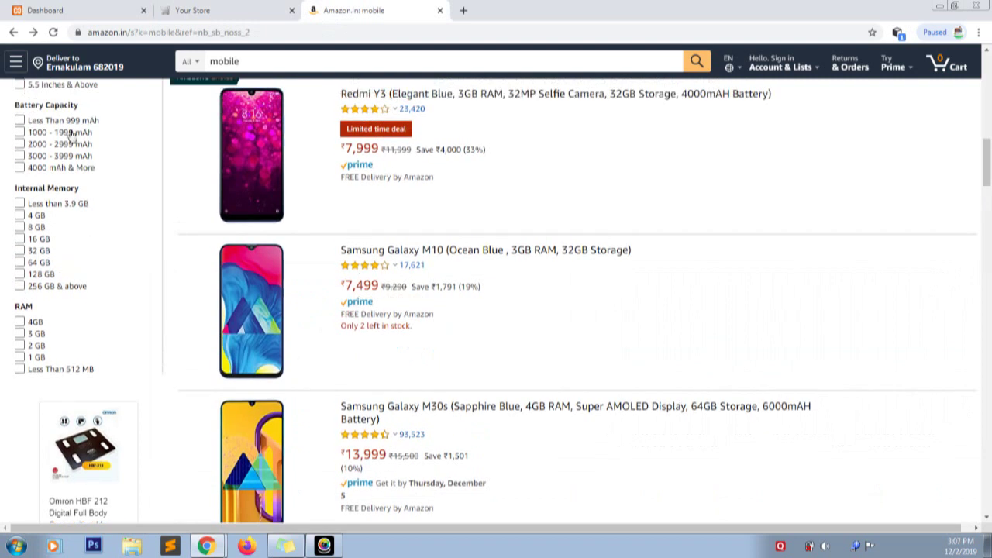
drag(85, 110, 11, 99)
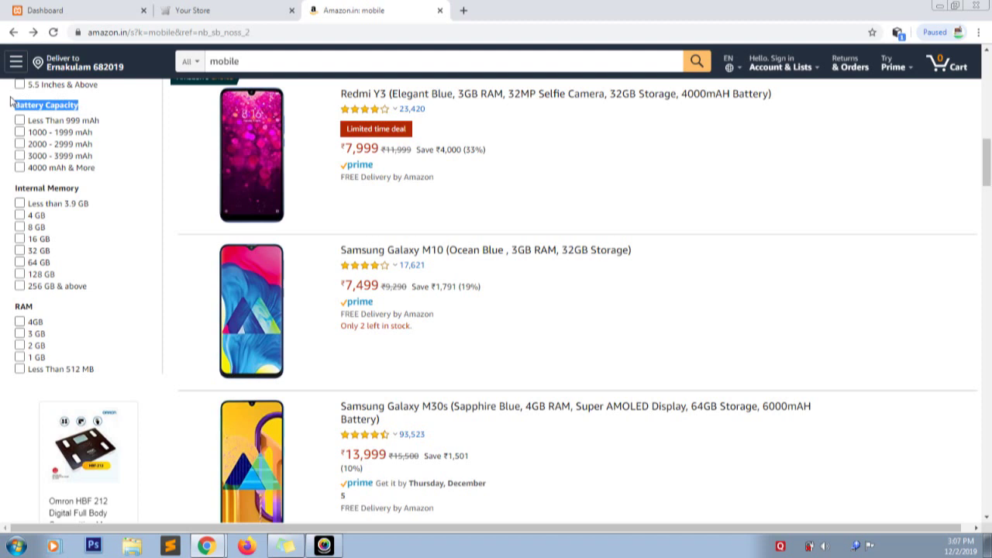
drag(84, 190, 10, 188)
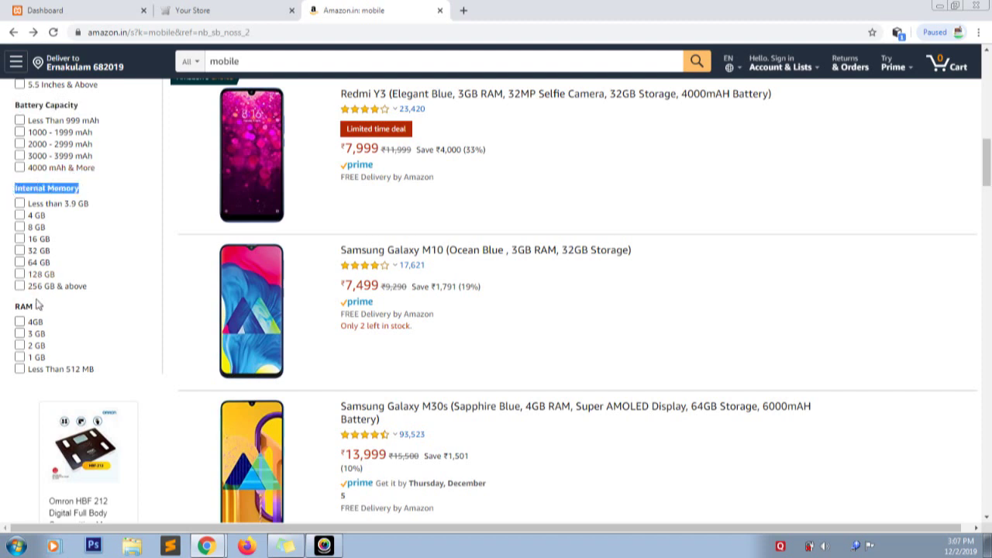
drag(36, 306, 15, 305)
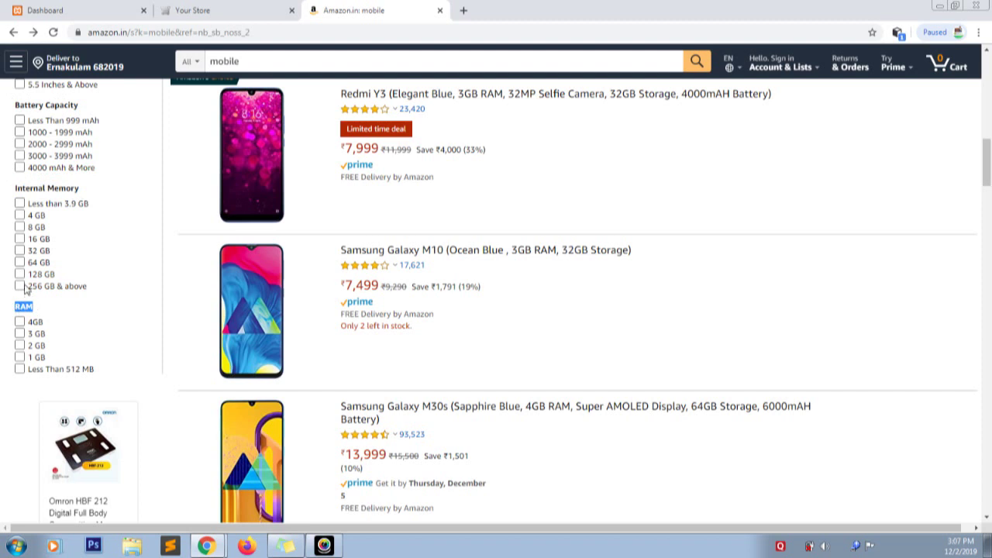
click(62, 215)
click(20, 217)
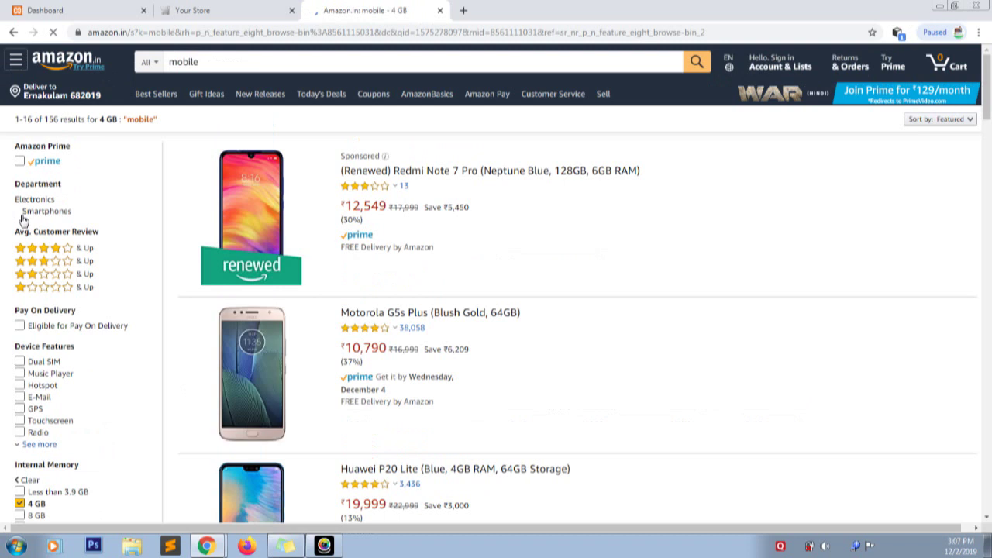
Step: Return to the OpenCart admin and show the Modules type in the extension list
click(76, 6)
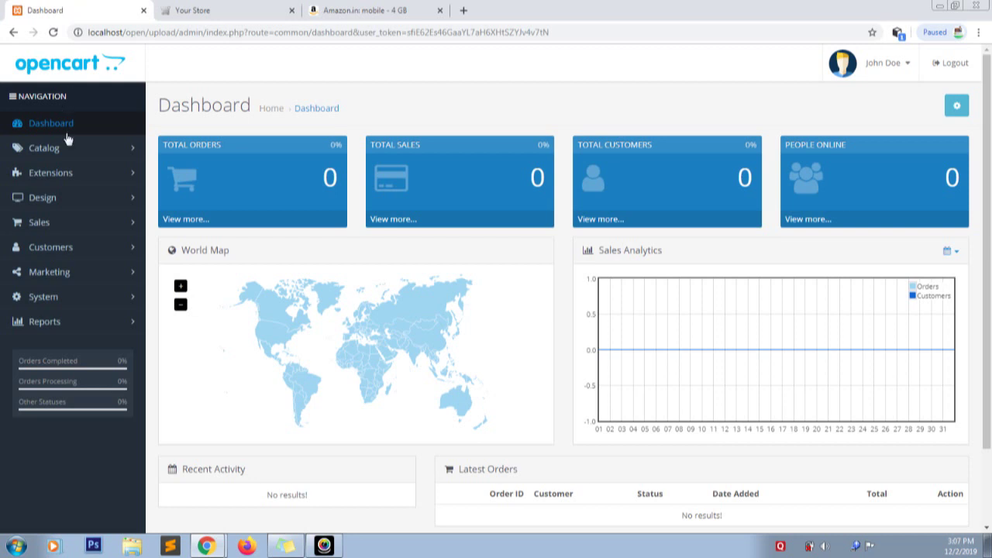
click(59, 148)
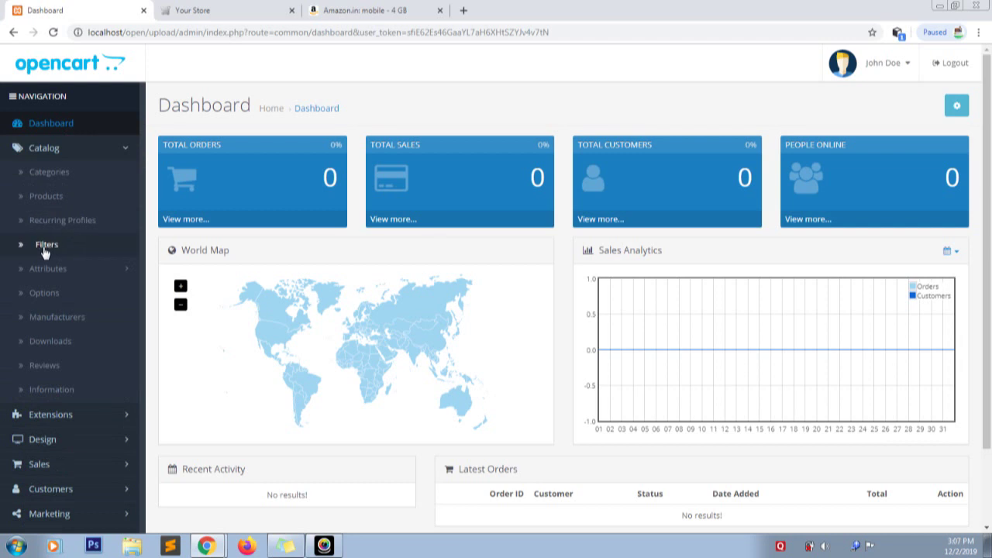
click(62, 154)
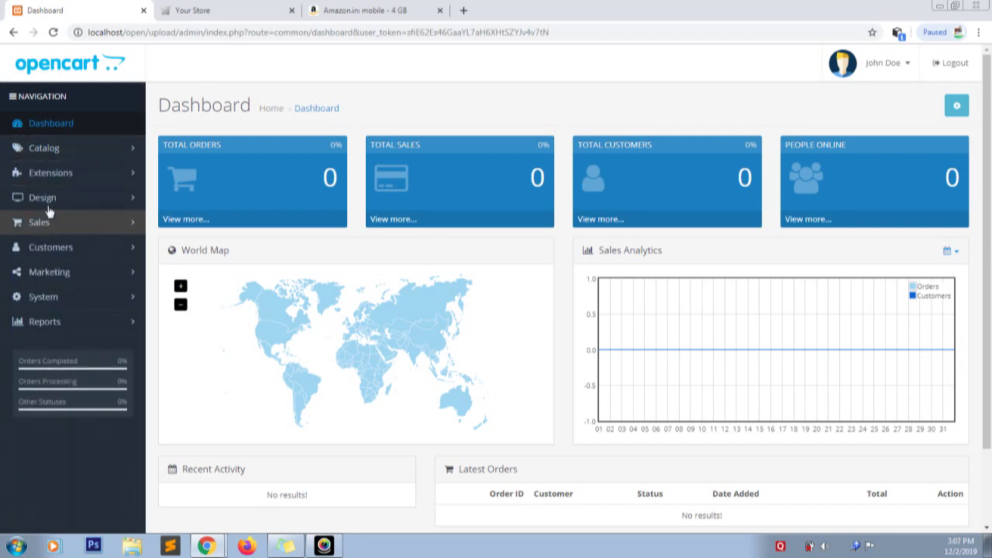
click(60, 178)
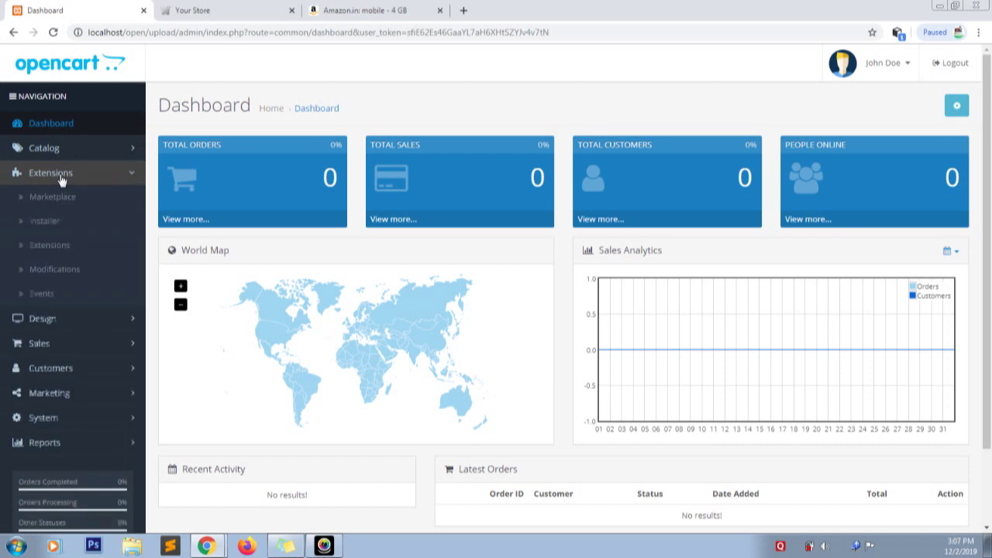
click(48, 256)
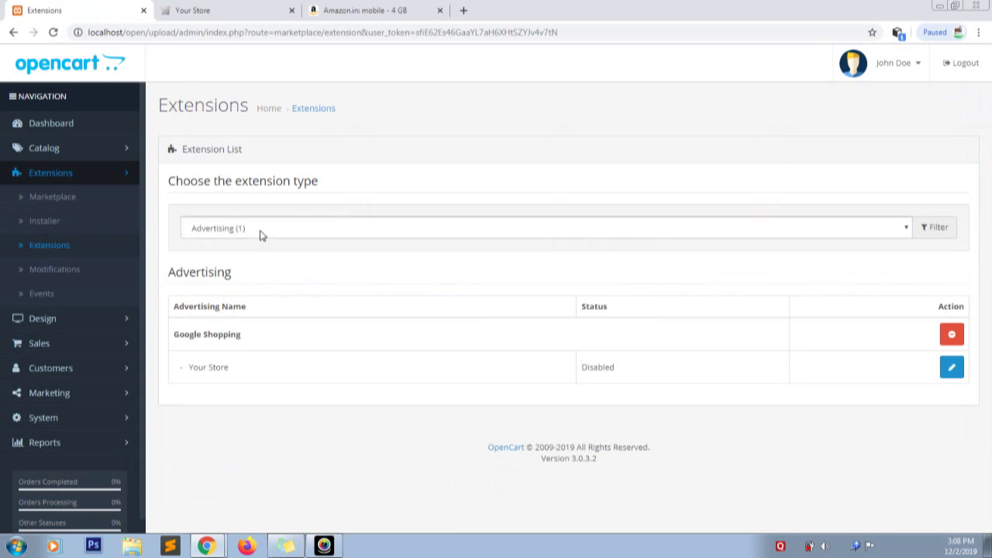
click(260, 233)
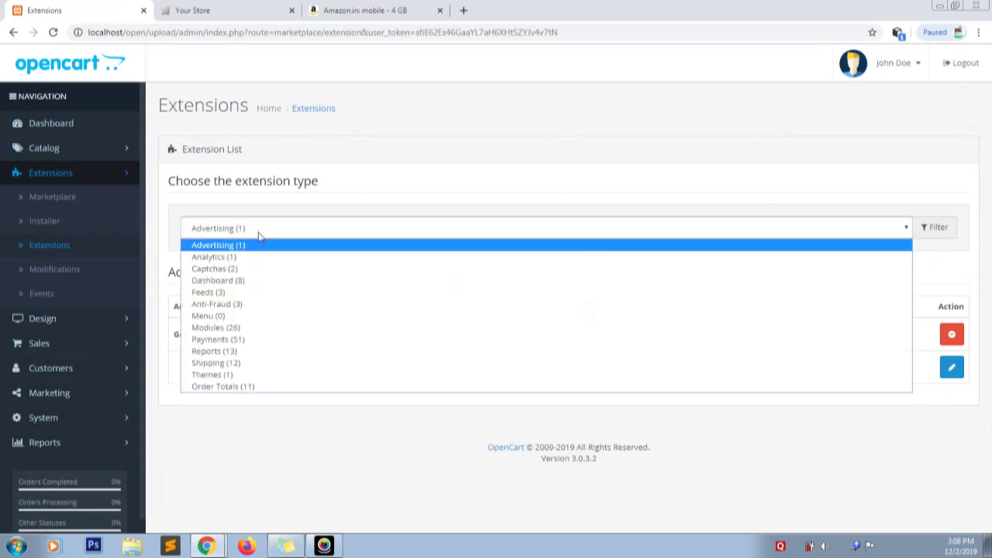
click(235, 329)
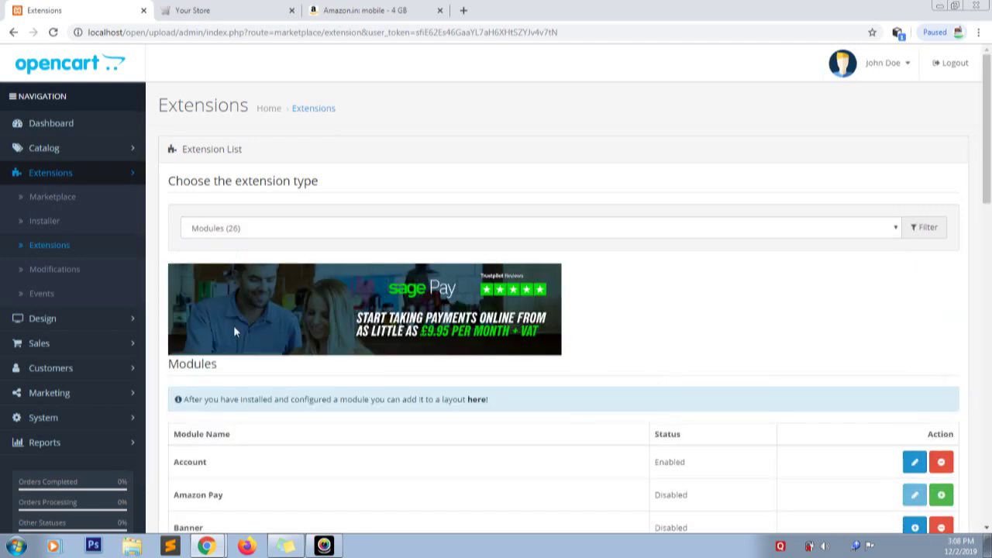
Step: Edit the Filter module, set its status to Enabled and save it
drag(990, 111, 989, 293)
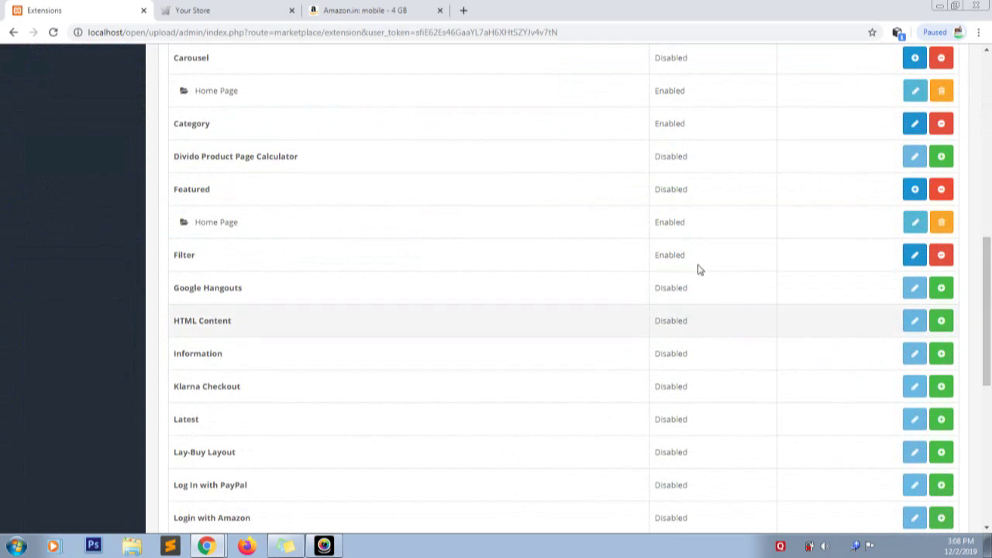
click(916, 256)
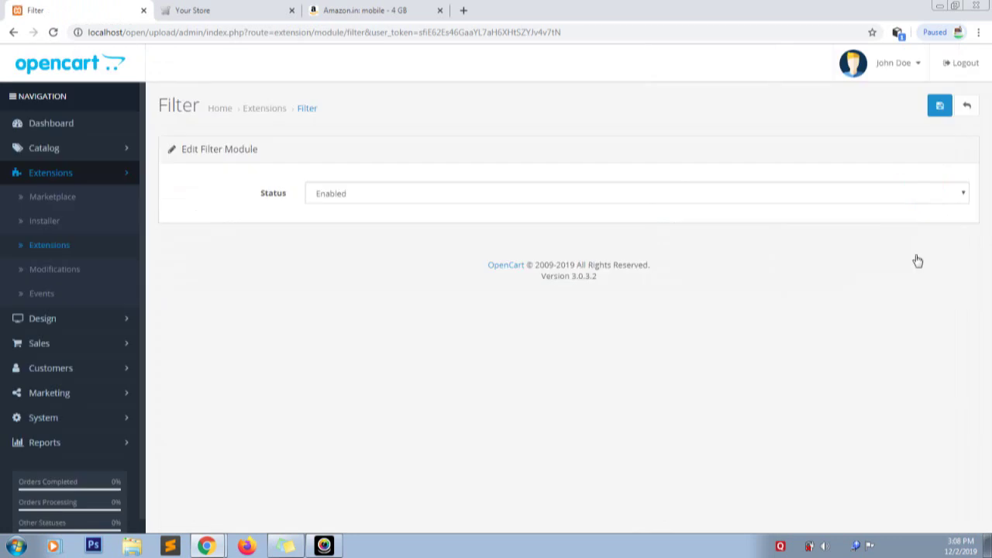
click(866, 197)
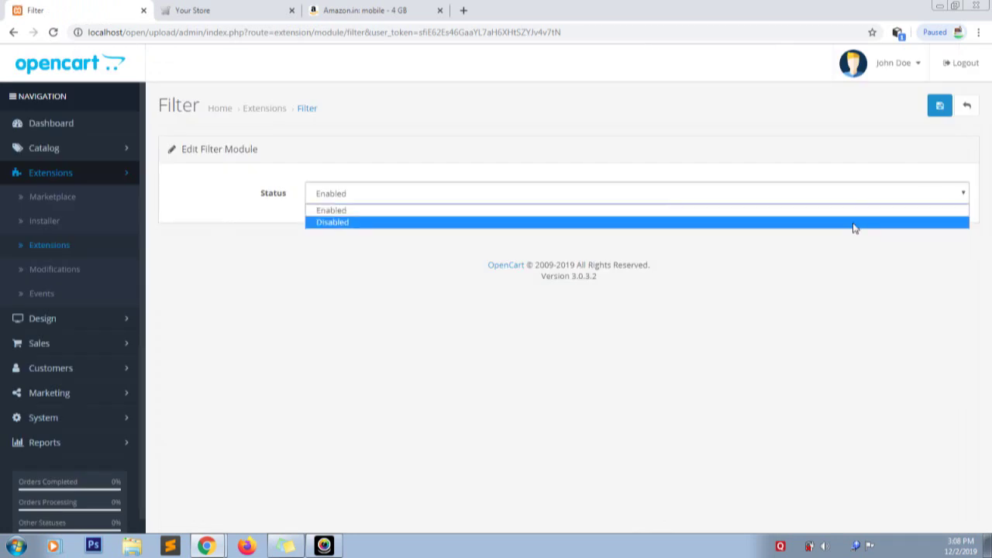
click(856, 211)
click(942, 114)
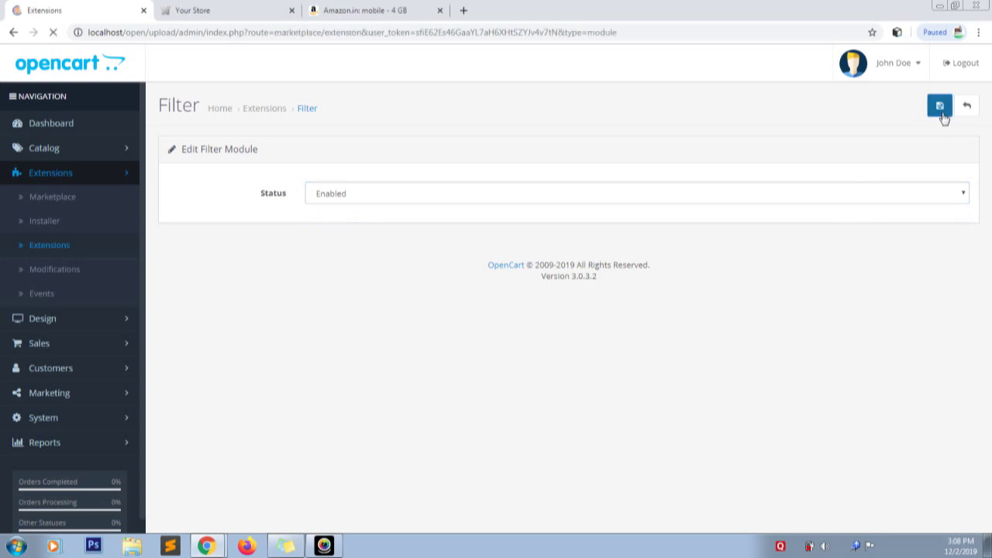
Step: Start a new catalog filter group named Memory with sort order 0
click(88, 148)
click(42, 245)
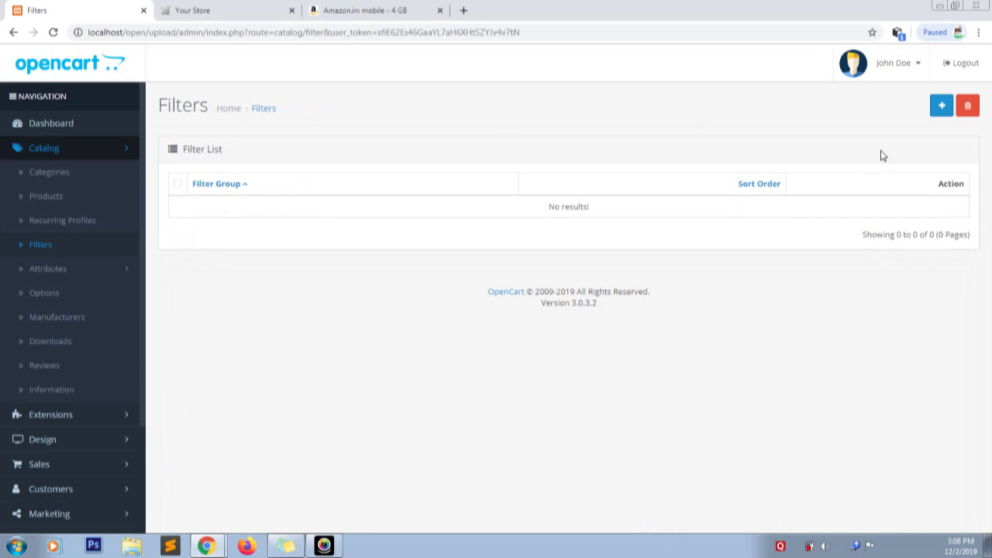
click(941, 107)
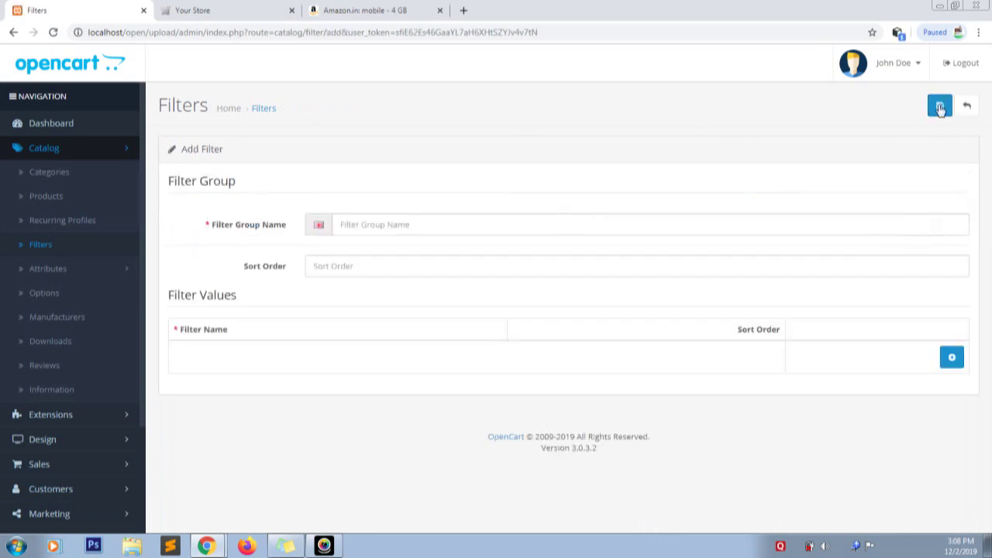
click(589, 224)
text(/)
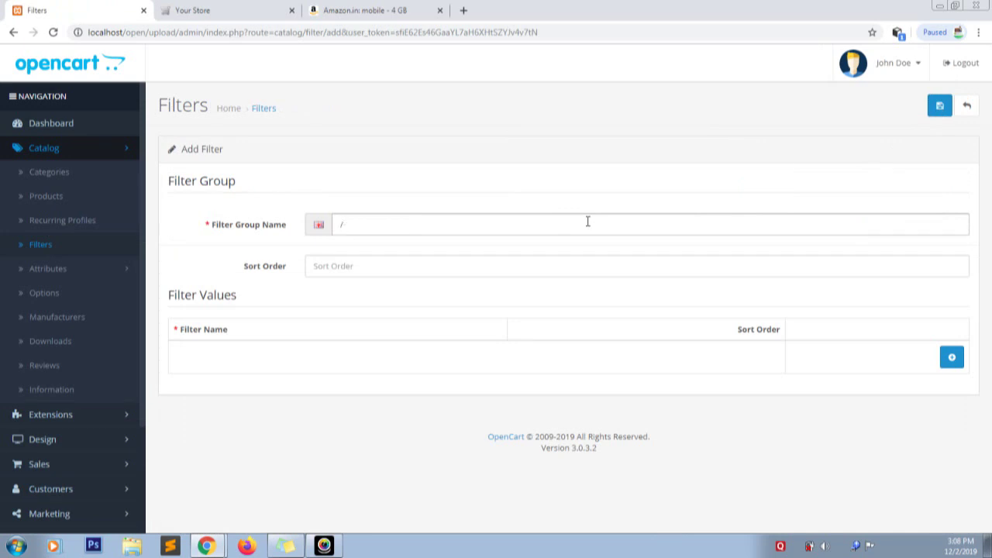
key(BackSpace)
text(Memory)
click(420, 275)
text(0)
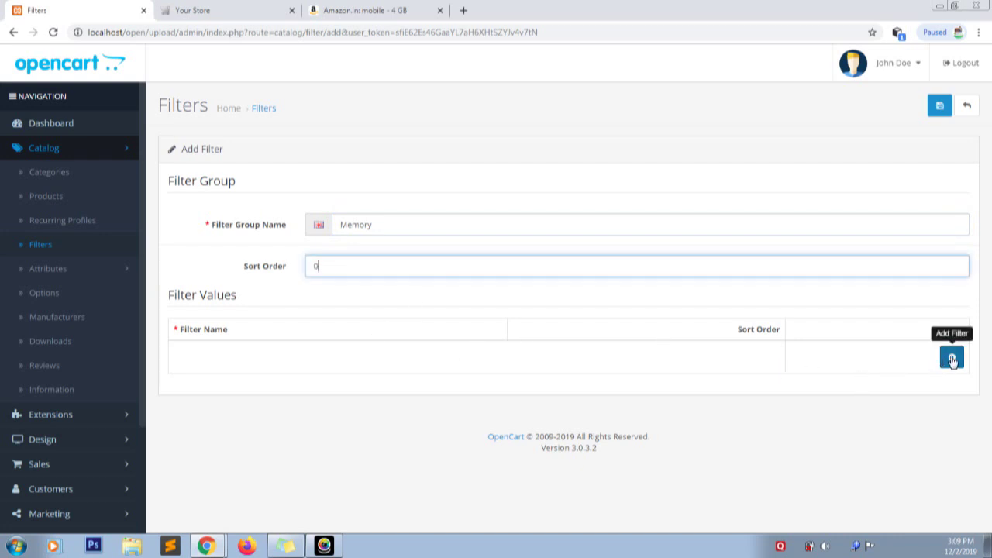
Step: Add the filter values 4 GB and 8 GB to the Memory group
click(952, 359)
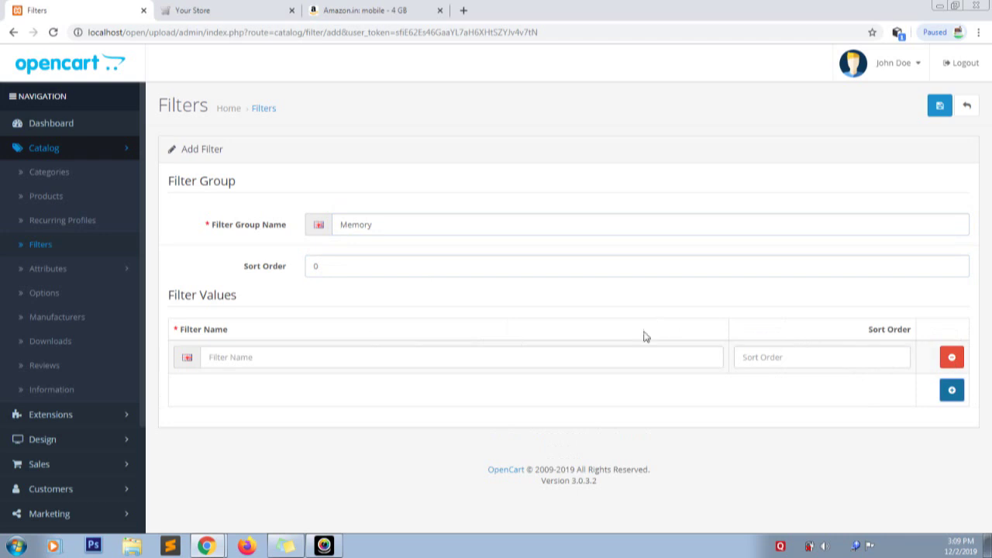
click(597, 354)
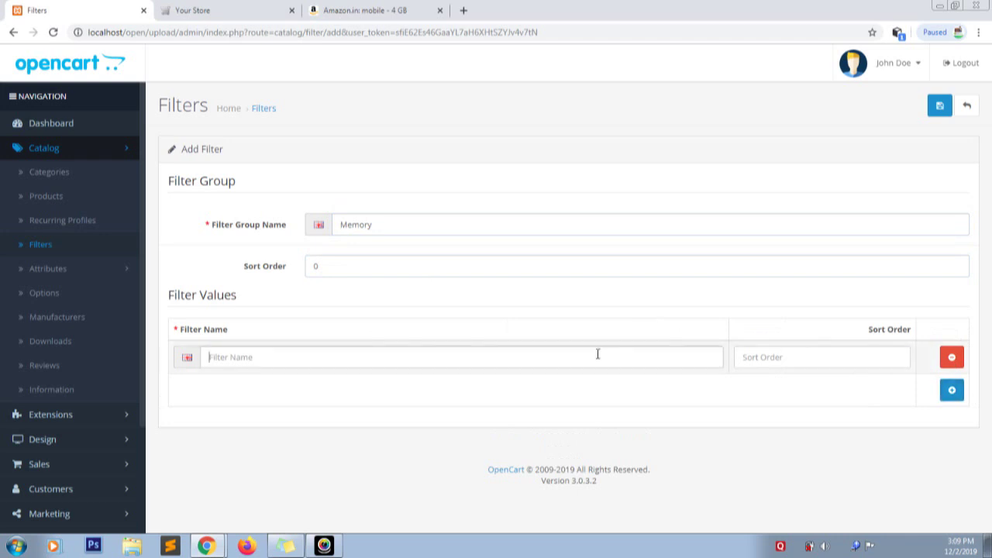
text(4 GB)
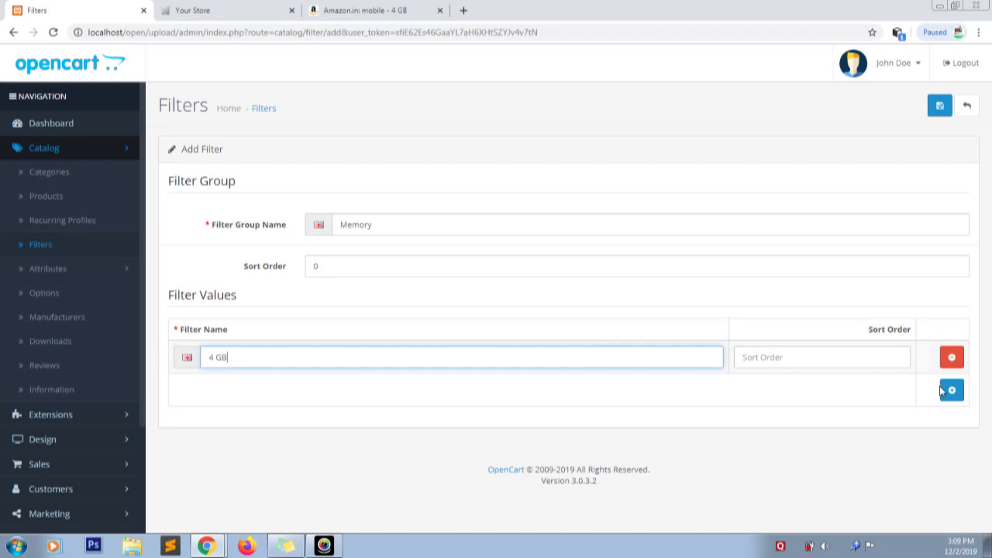
click(950, 389)
click(511, 394)
text(8)
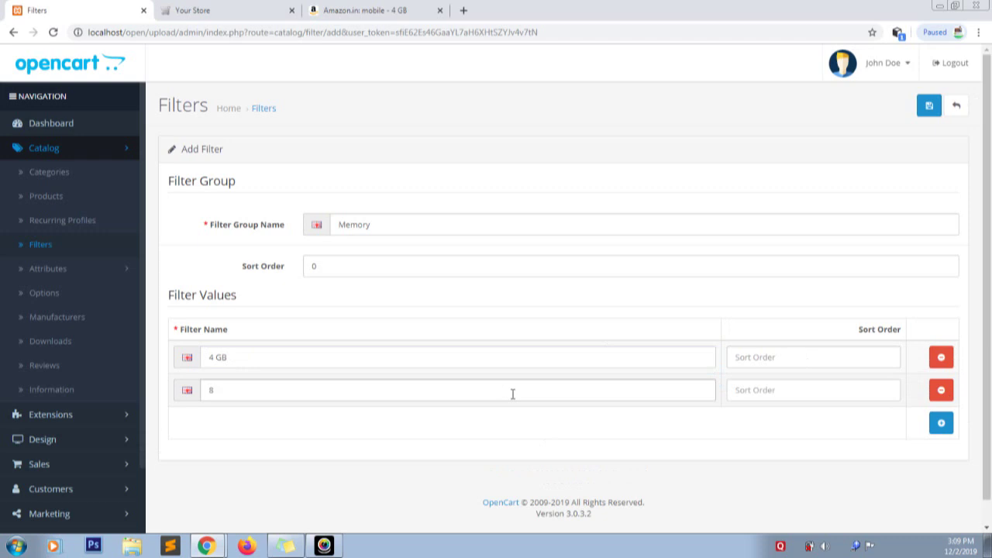
text( GB)
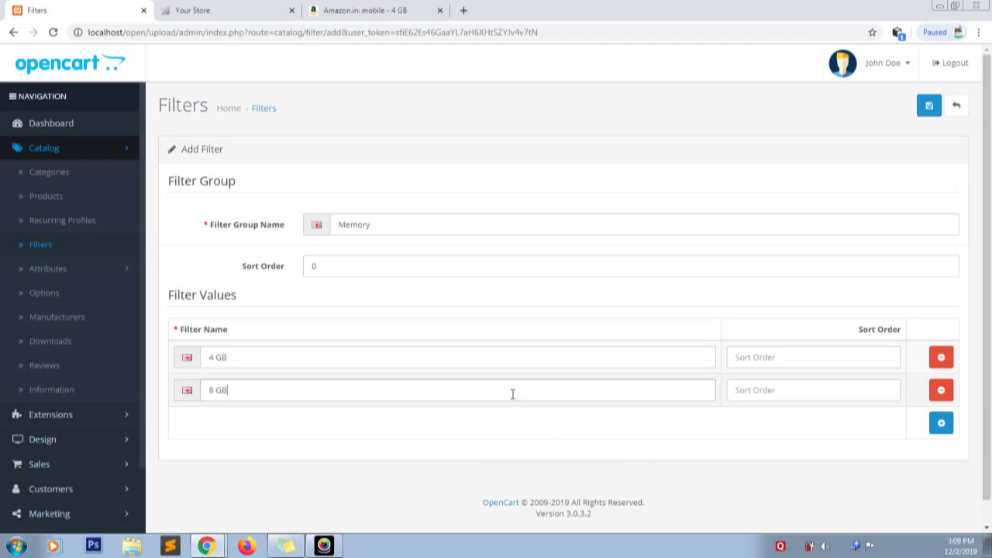
Step: Add a 16 GB filter value to the Memory group and save the filter group
click(942, 423)
click(501, 415)
text(16)
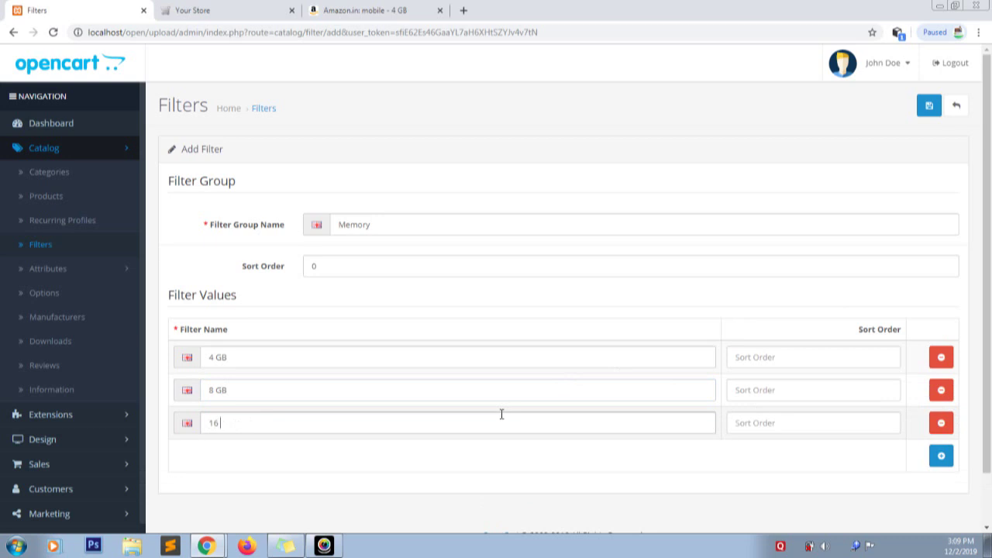
text( GB)
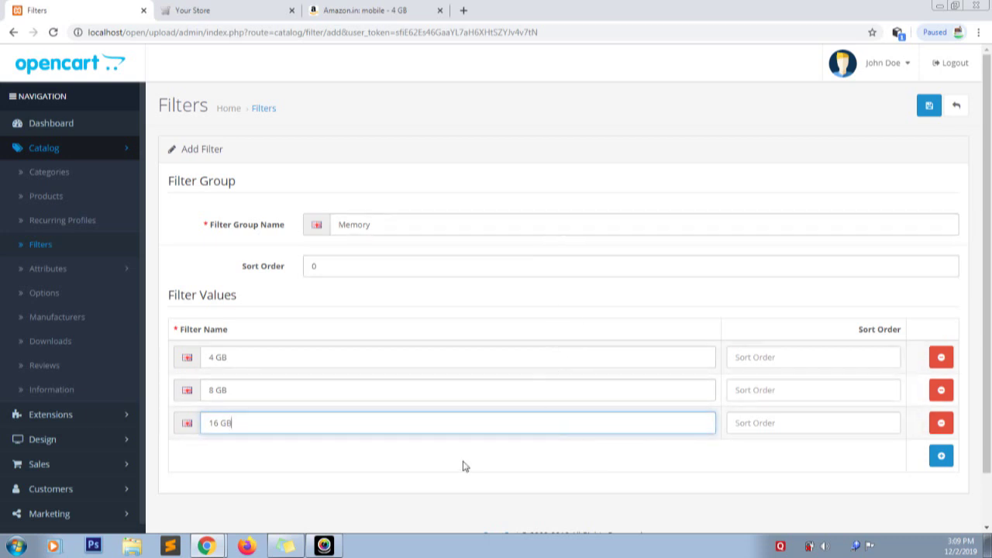
click(933, 112)
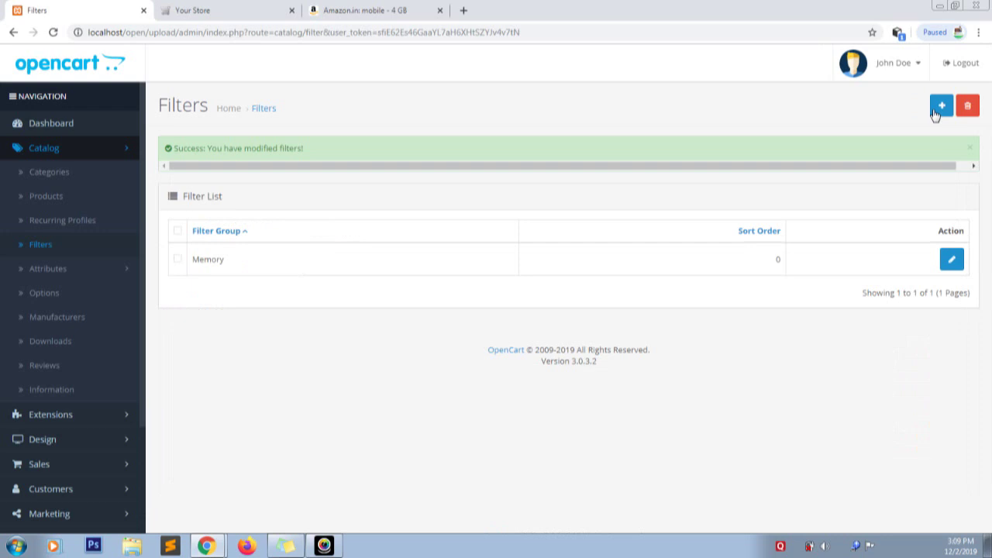
Step: Edit the Desktops > Mac category and add the Memory > 4 GB filter to its data
click(84, 183)
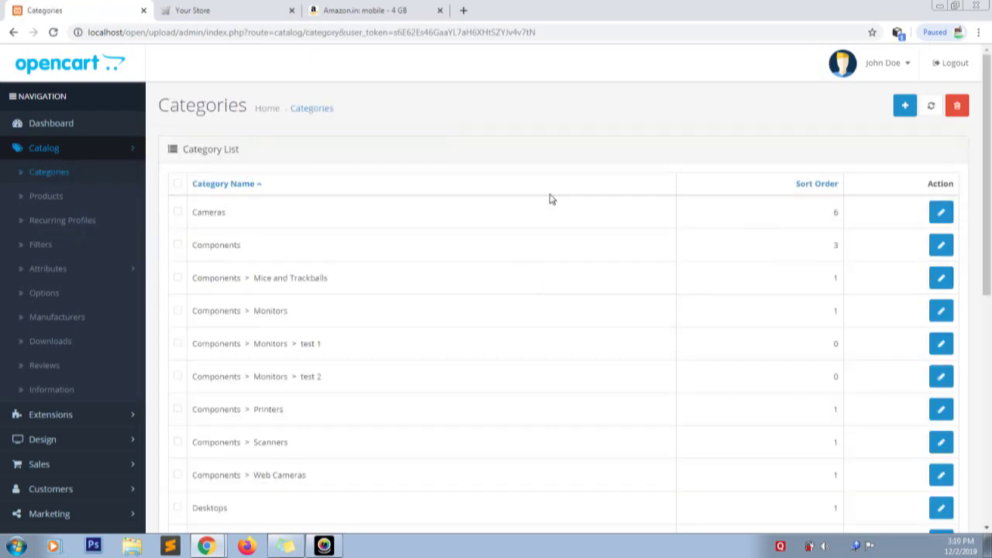
scroll(853, 264, down, 3)
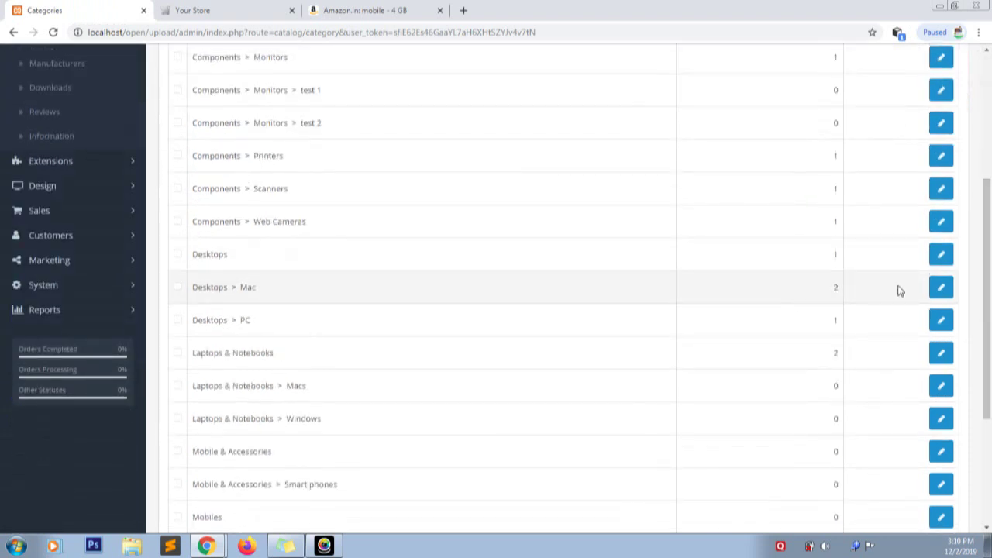
click(942, 289)
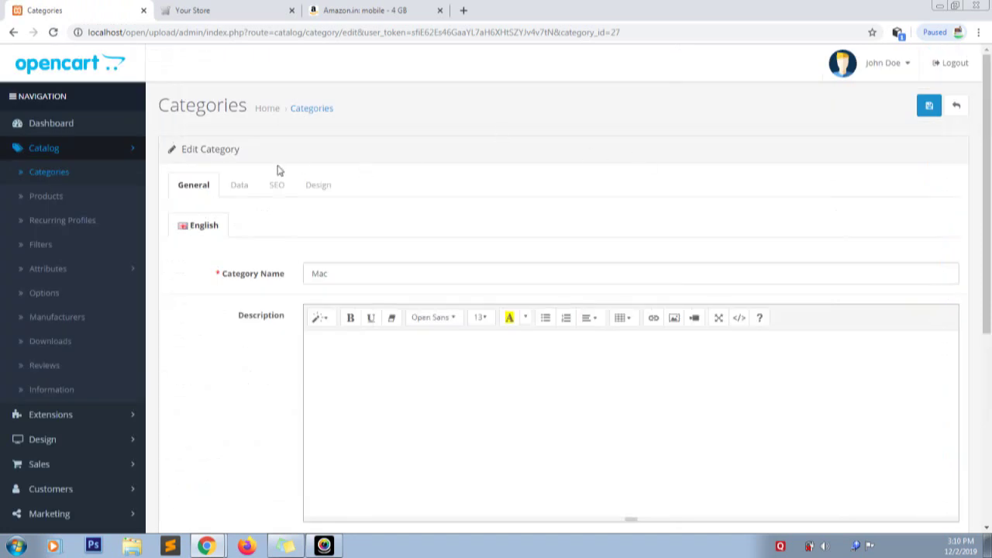
click(245, 191)
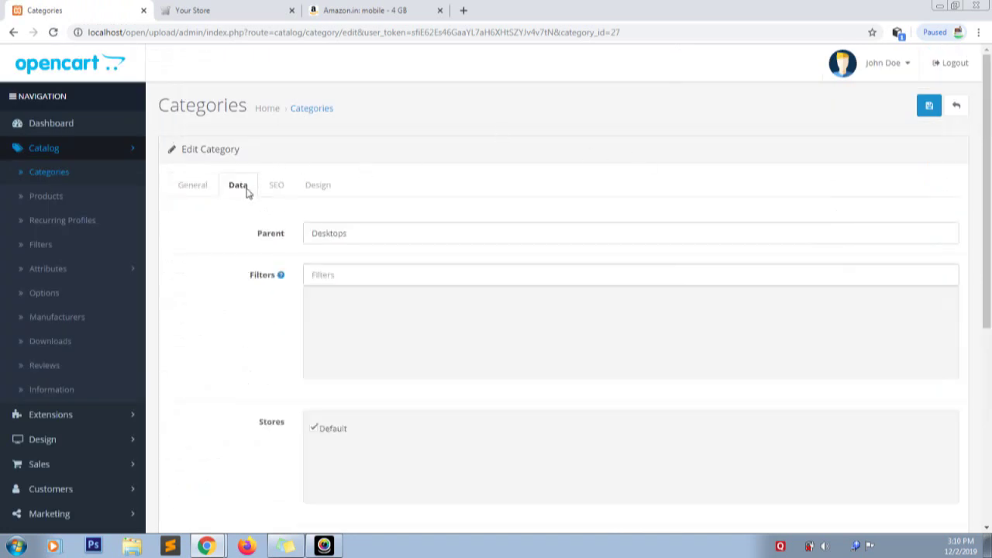
click(370, 273)
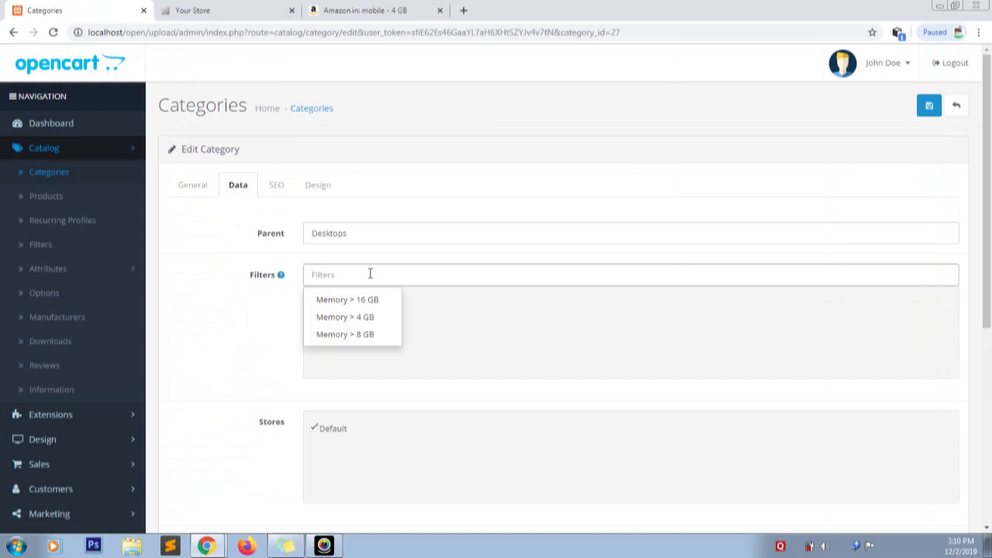
click(353, 319)
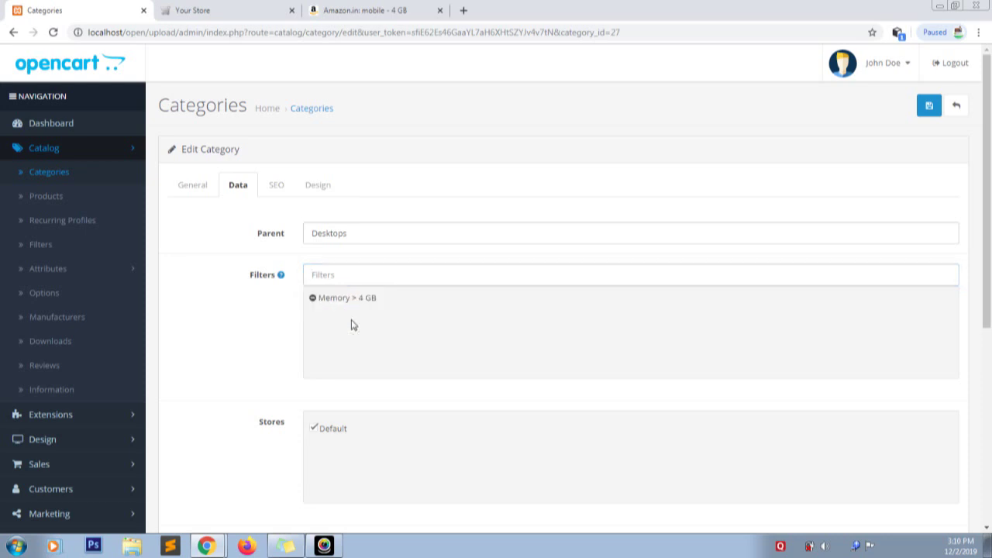
Step: Add the Memory > 8 GB and Memory > 16 GB filters to the Mac category and save it
click(367, 269)
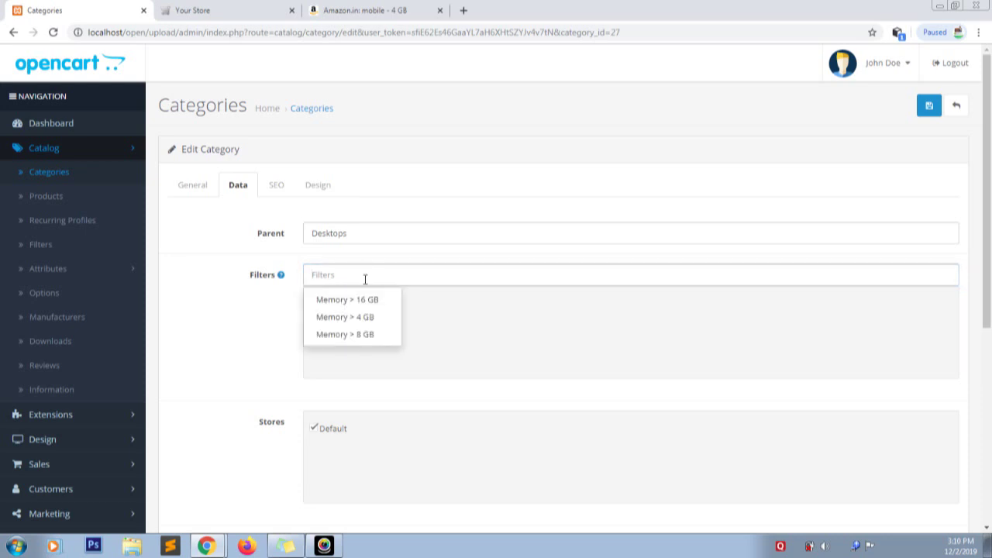
click(362, 335)
click(375, 275)
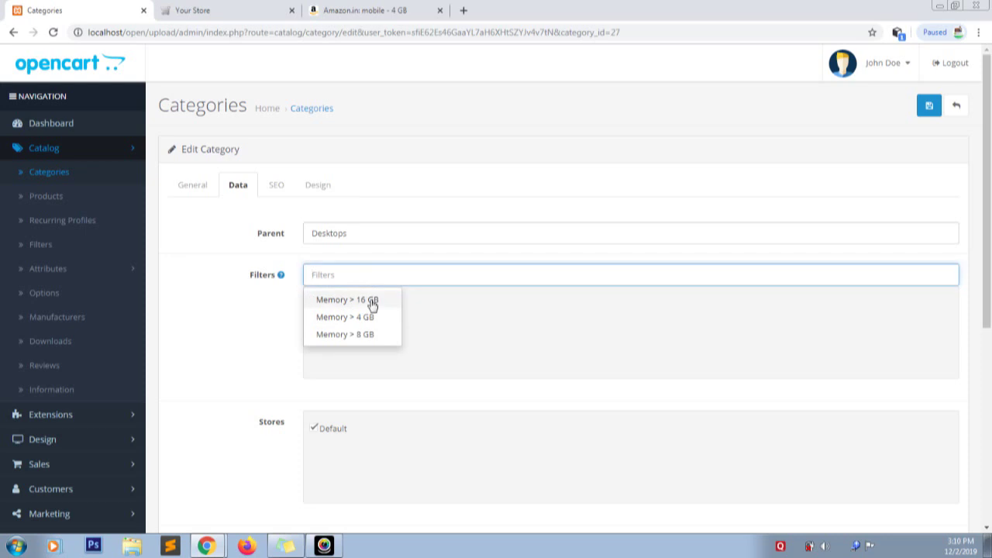
click(372, 300)
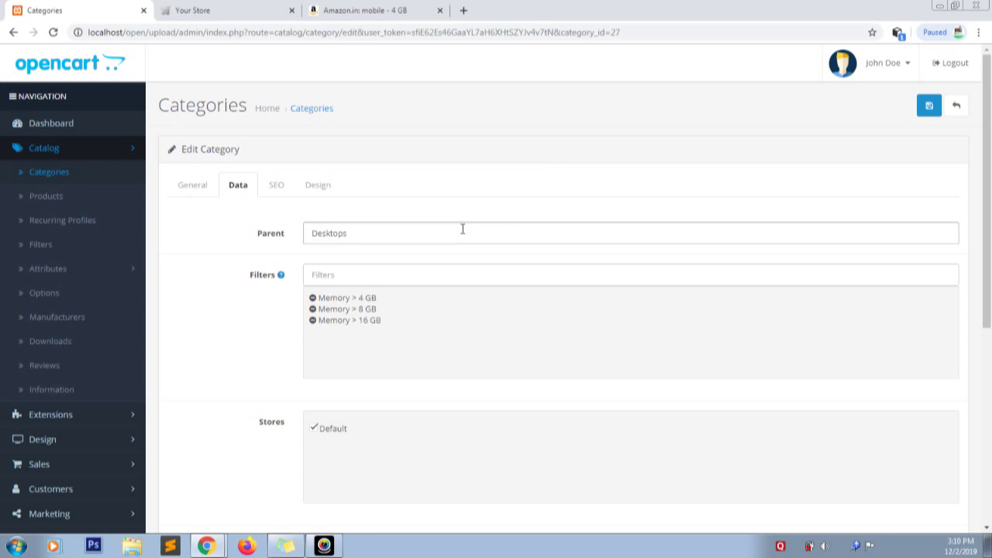
click(929, 107)
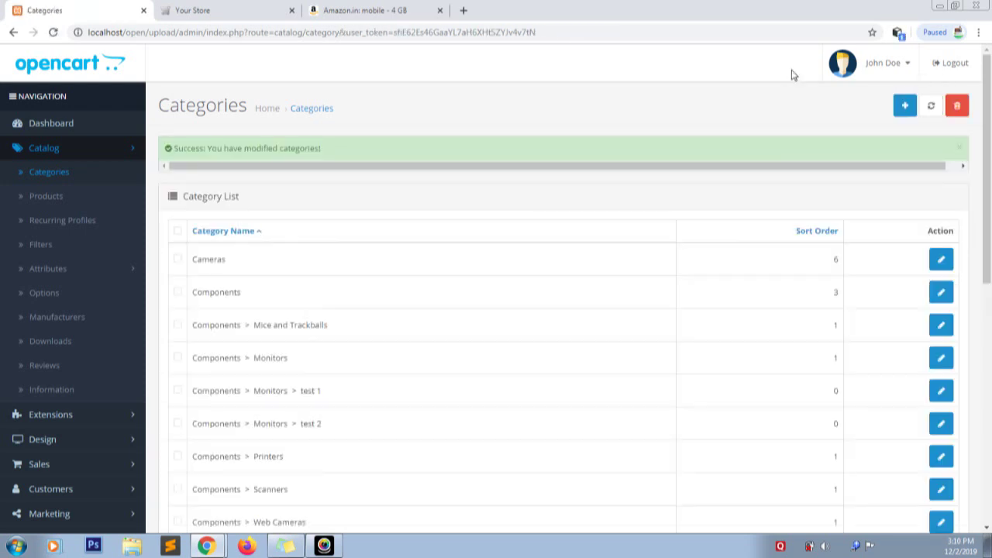
Step: Edit the iMac product, add the Memory > 4 GB filter to its links, and save the product
click(58, 196)
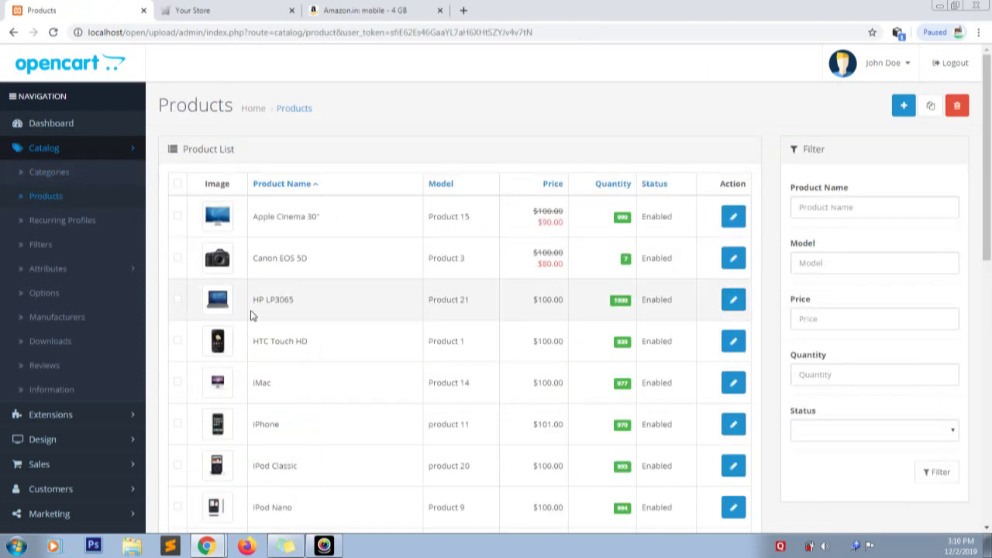
click(734, 386)
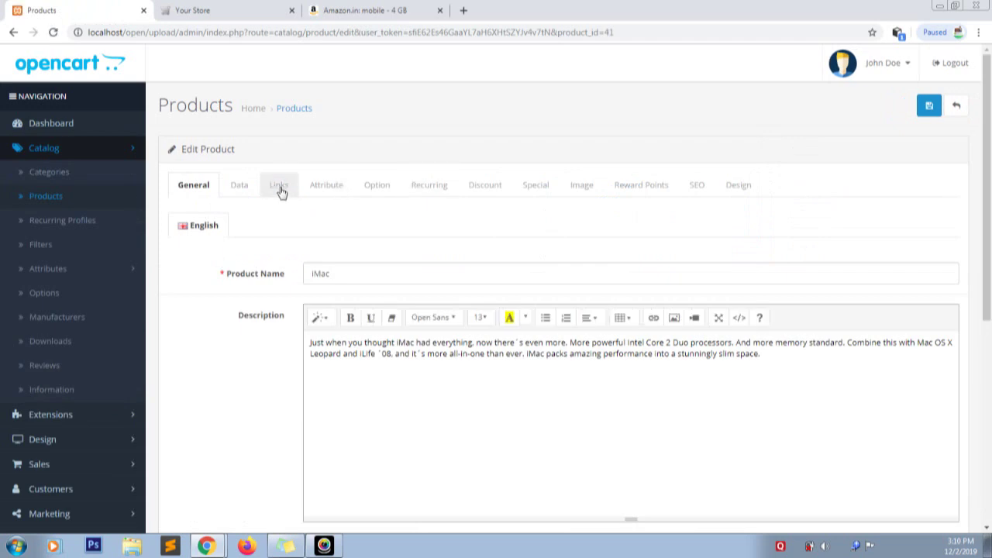
click(245, 185)
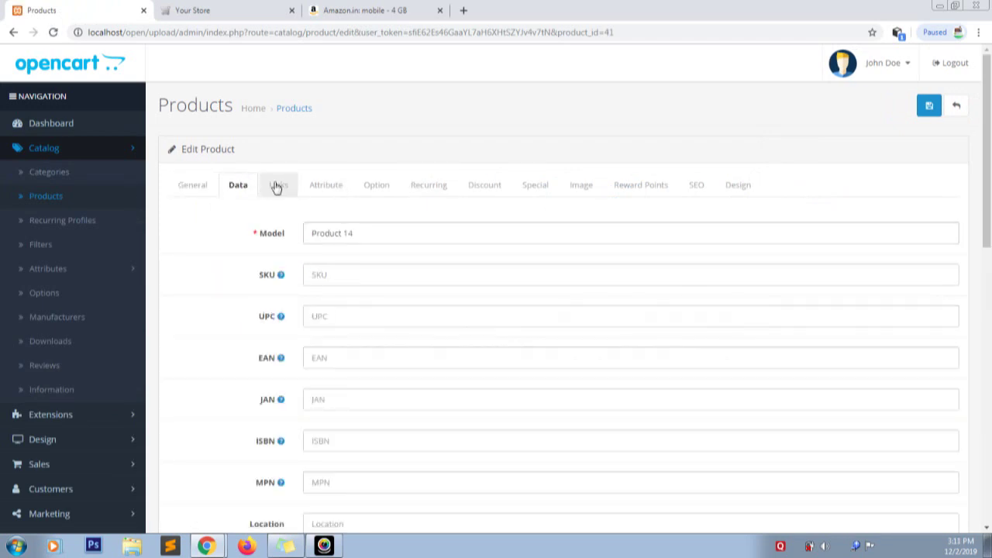
click(277, 185)
click(344, 431)
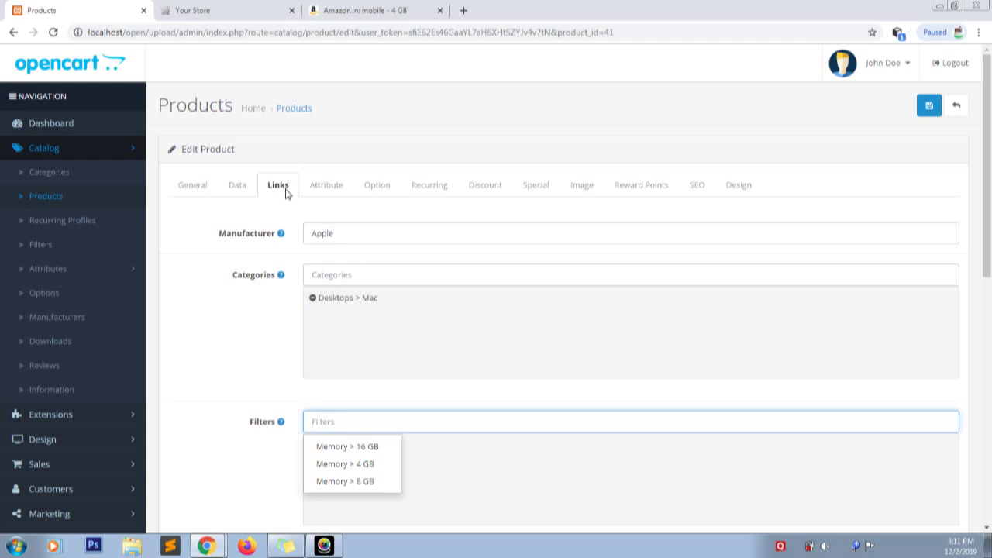
click(341, 465)
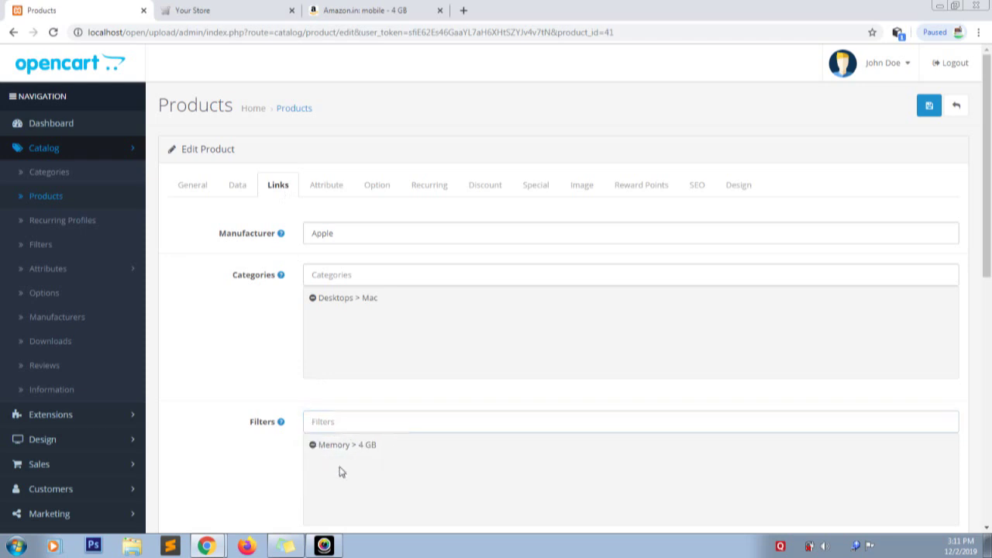
drag(338, 444, 542, 388)
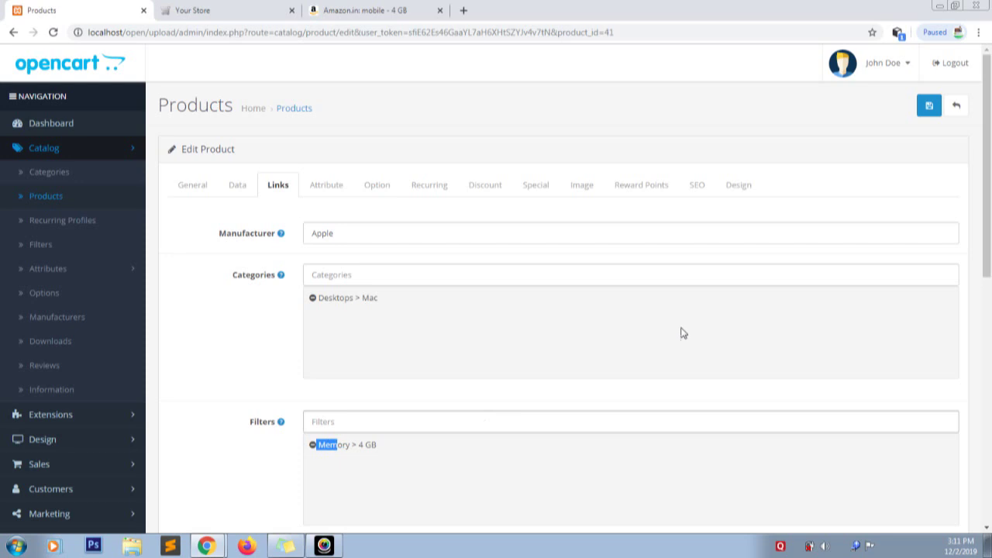
click(929, 108)
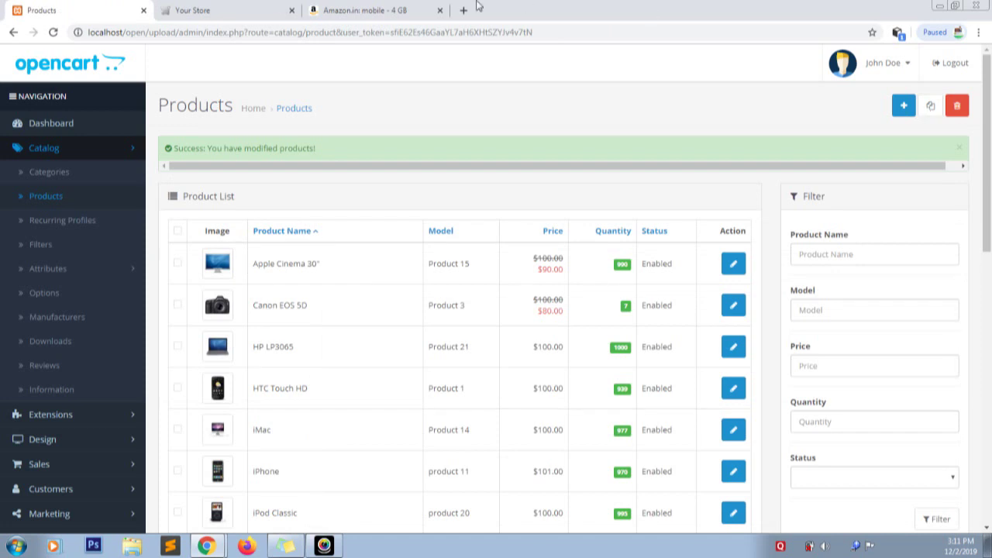
Step: View the Desktops > Mac category page in the storefront
click(272, 6)
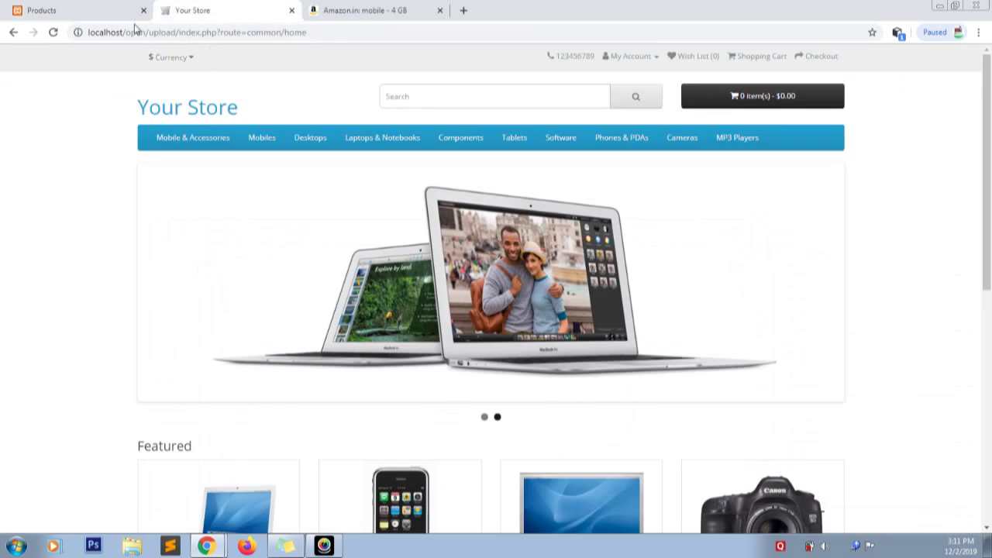
mouse_move(310, 147)
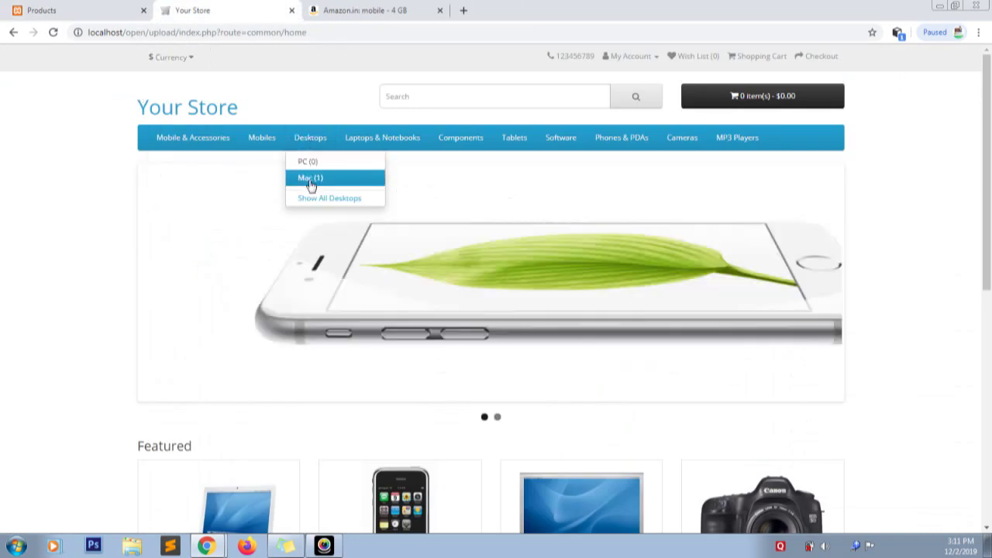
click(310, 184)
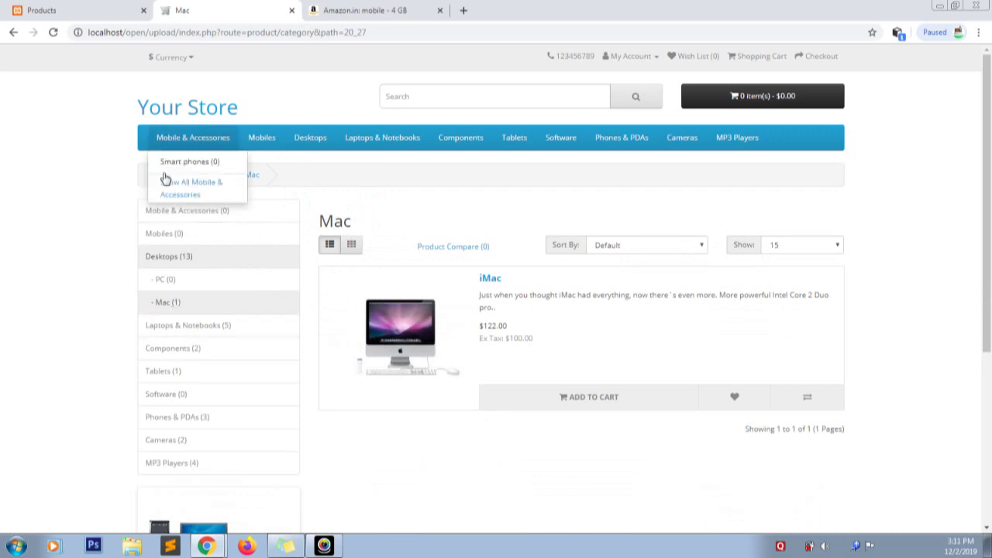
Step: Edit the Category layout in the admin, replace the first left-column module with Filter, and save the layout
click(81, 8)
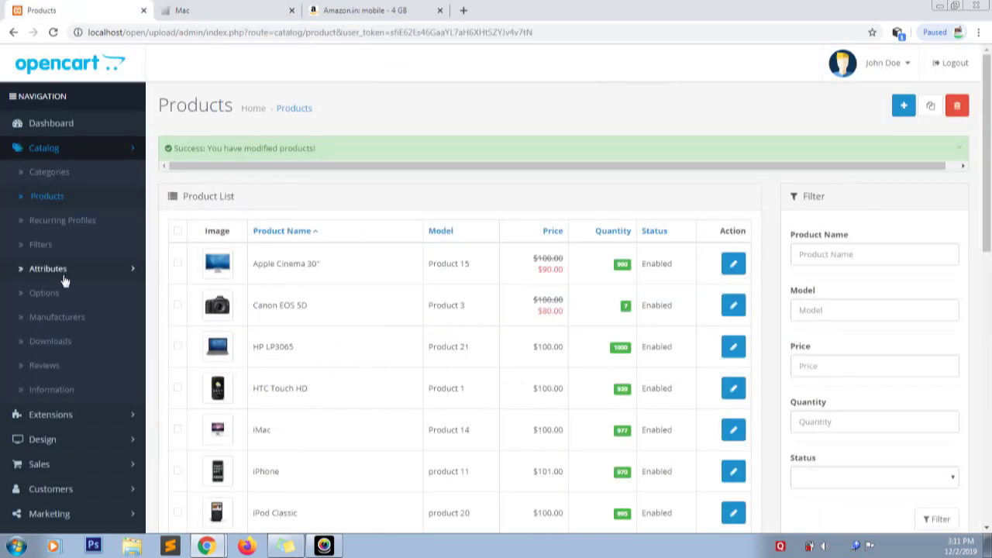
click(62, 449)
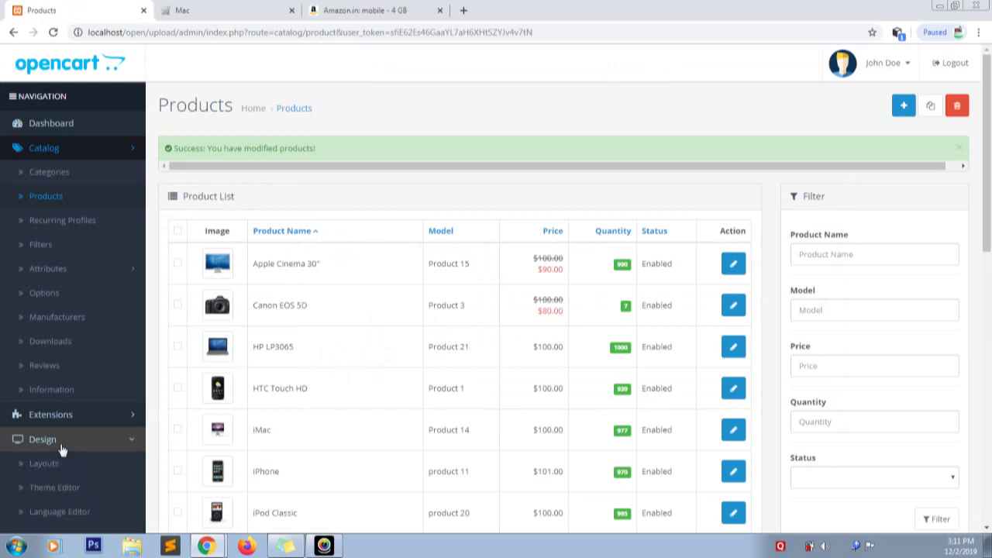
click(51, 463)
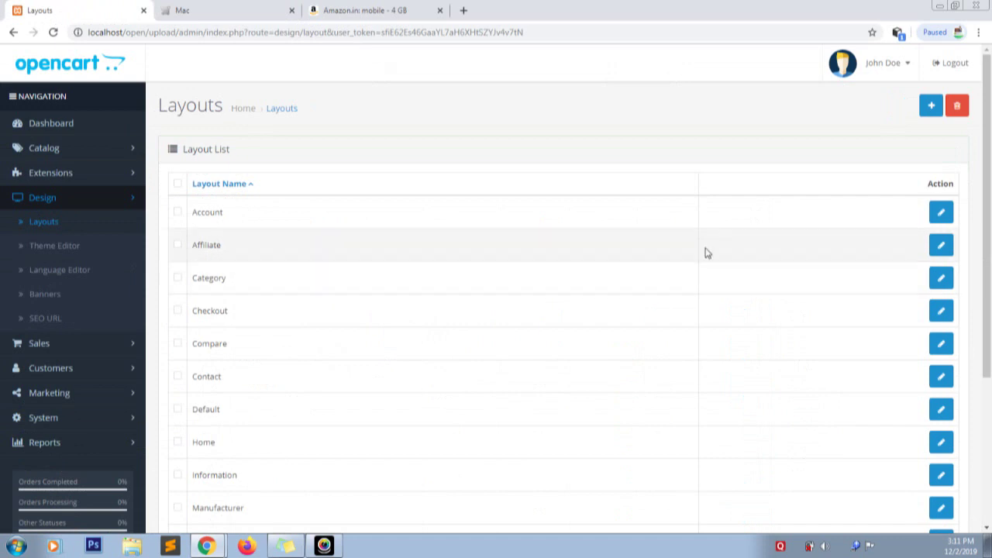
click(941, 282)
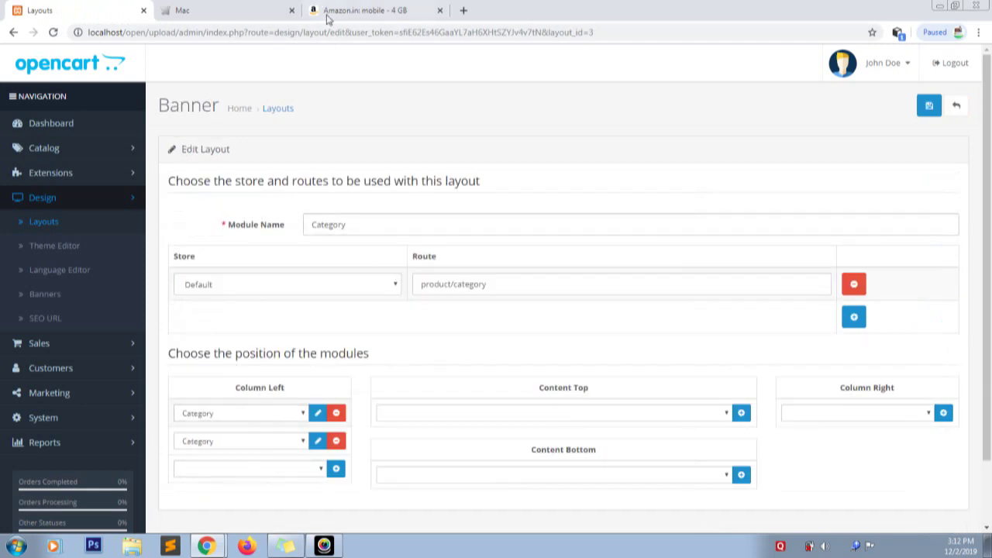
click(230, 7)
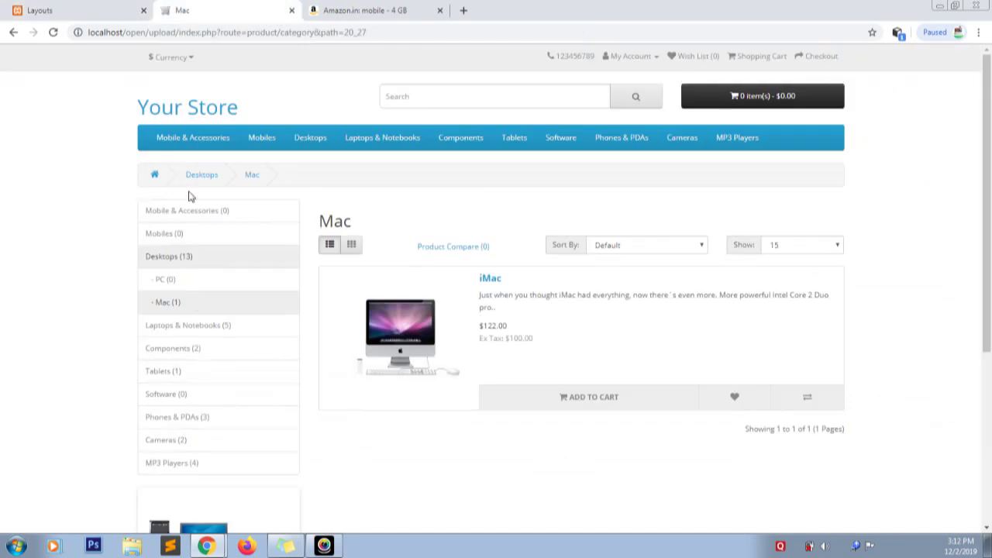
click(59, 8)
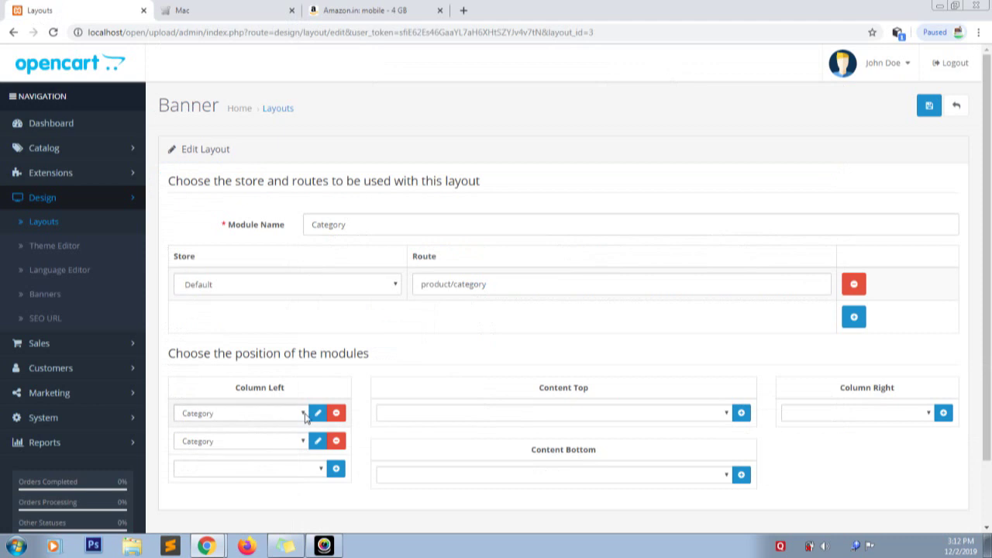
click(304, 417)
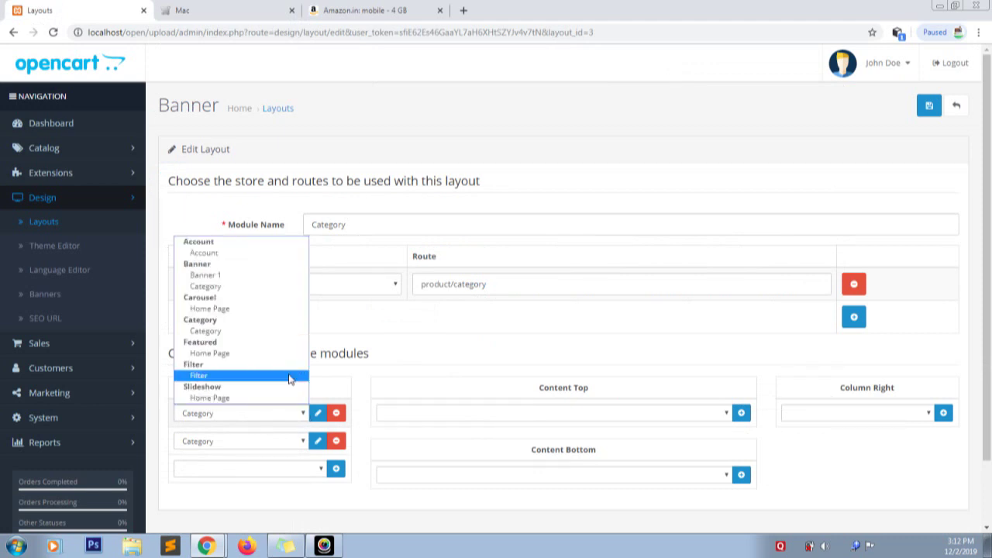
click(291, 376)
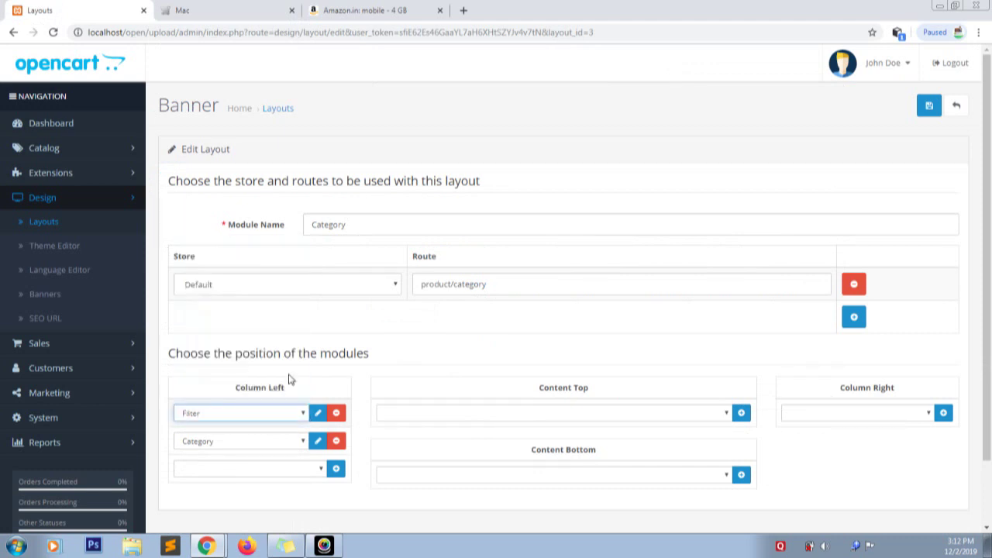
click(929, 106)
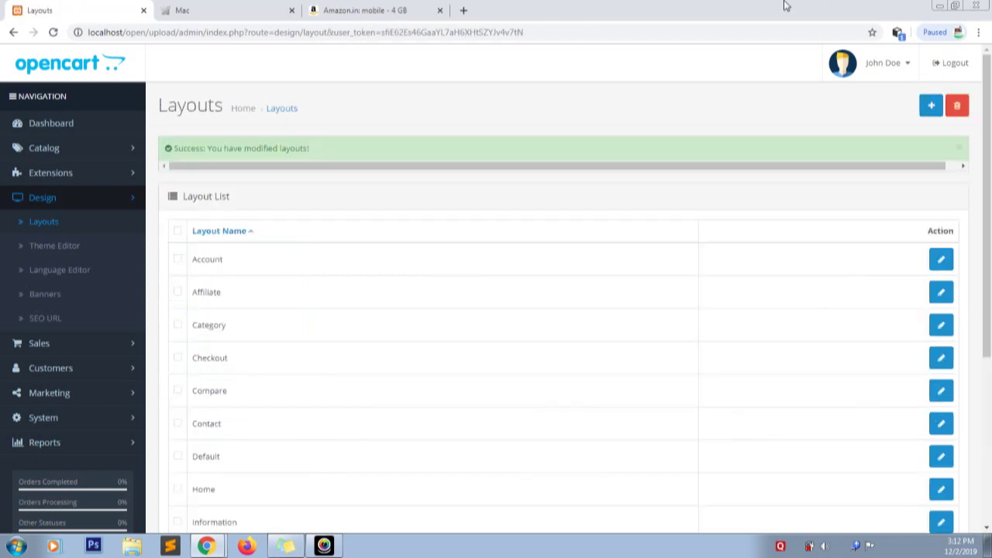
Step: Reload the storefront's Mac category page and refine the products by 4 GB memory
click(206, 7)
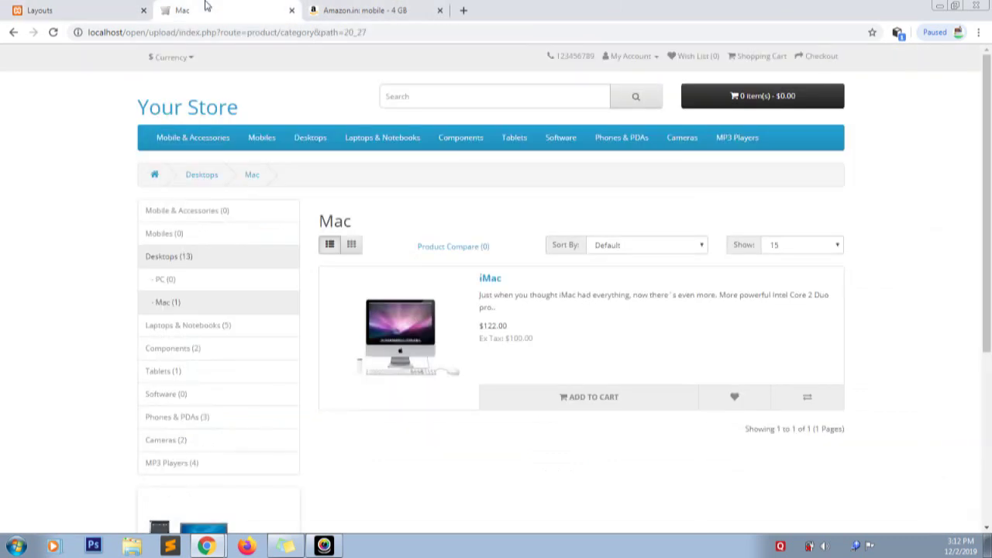
key(F5)
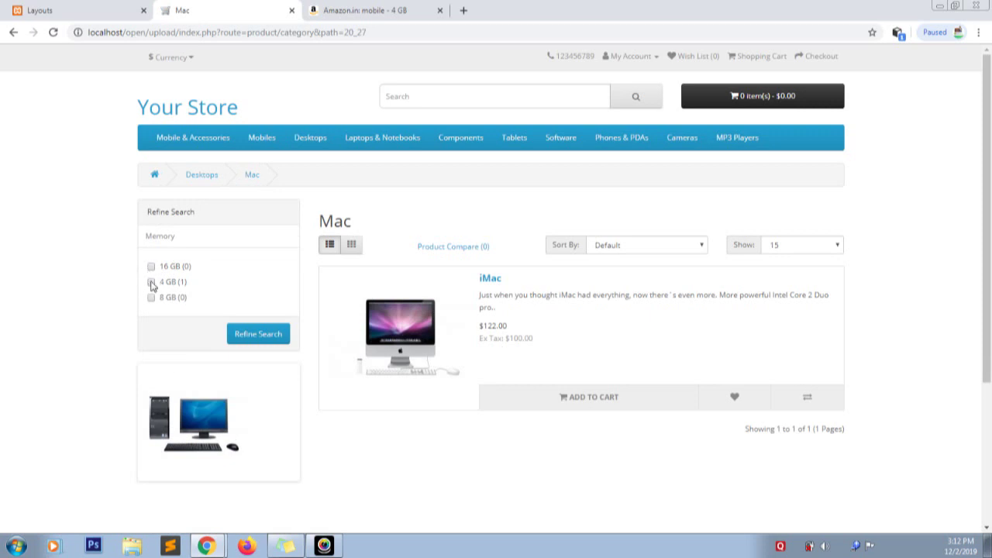
click(262, 333)
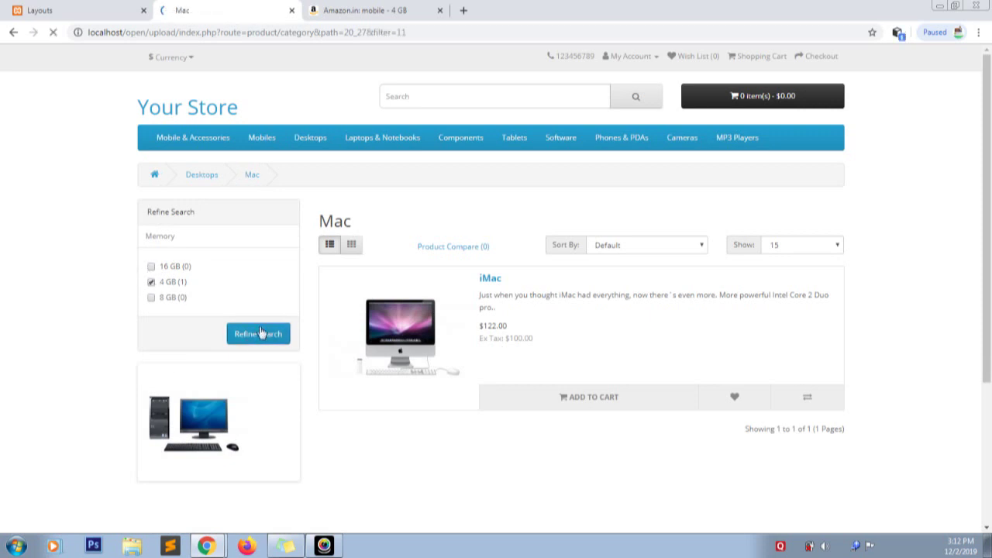
Step: Refine the Mac products by 16 GB memory alone, and again with both 16 GB and 4 GB selected
click(151, 266)
click(278, 338)
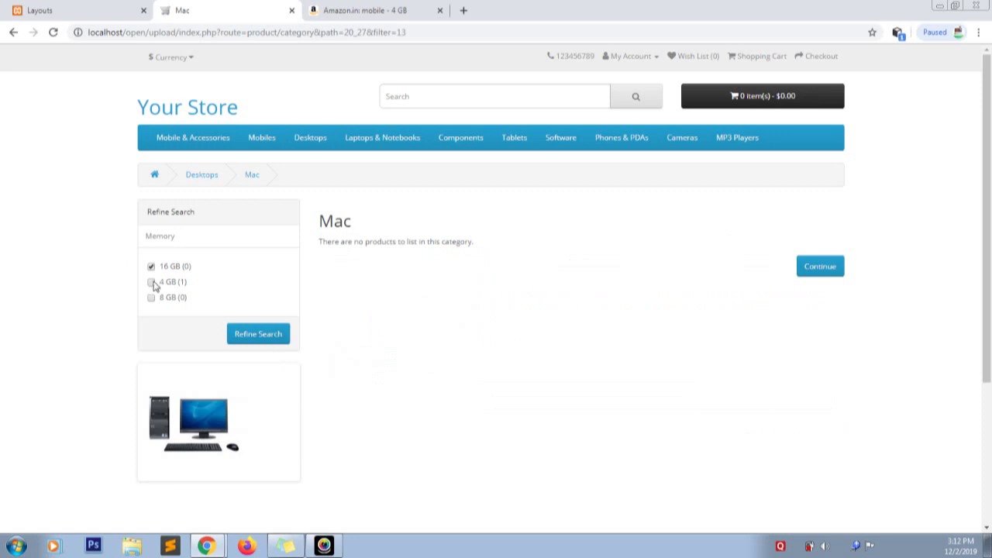
click(152, 282)
click(249, 340)
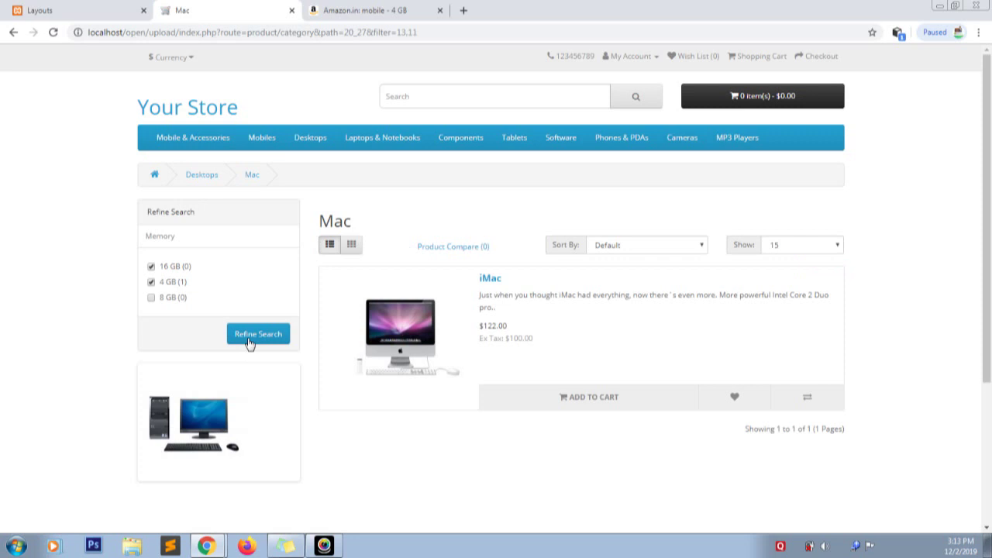
Step: Switch back to the store admin and open the catalog's filter list
click(130, 7)
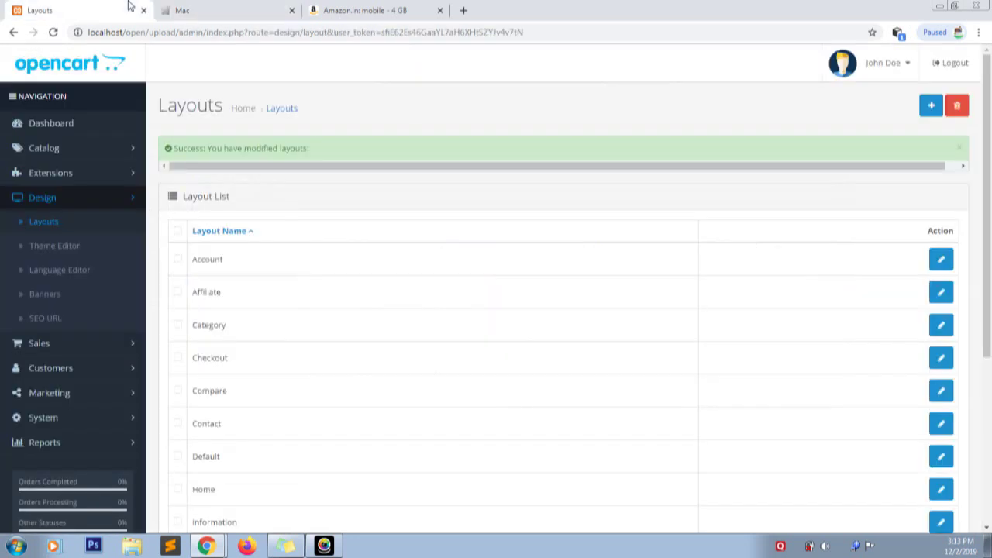
click(51, 149)
click(43, 247)
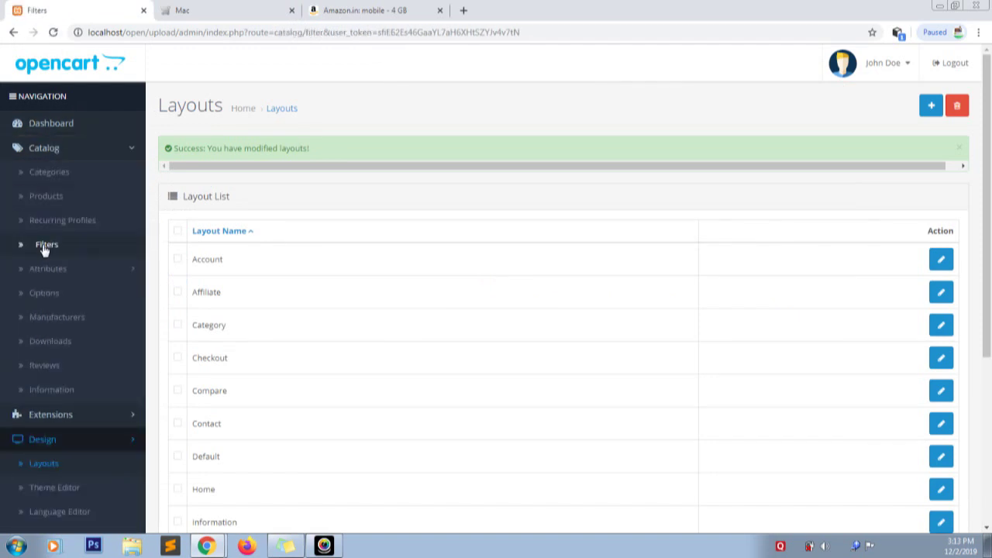